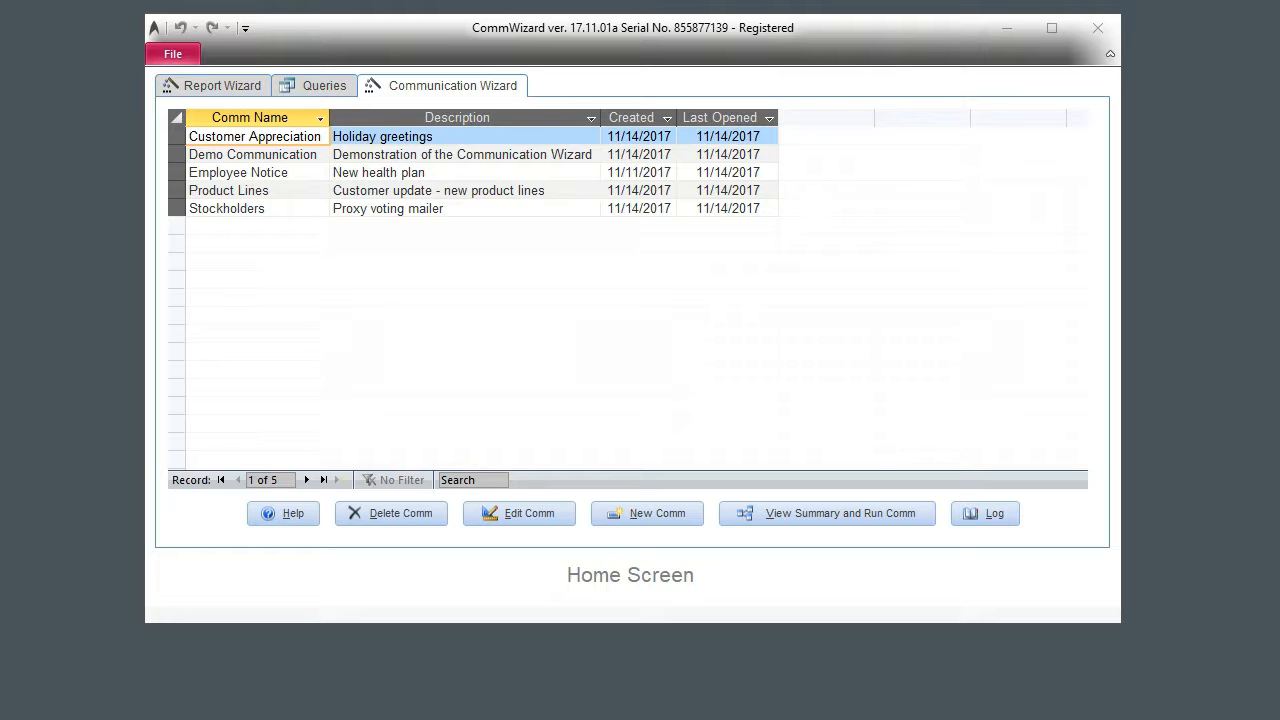
- Open the Demo Communication for editing and review its communication name and description
left_click(174, 153)
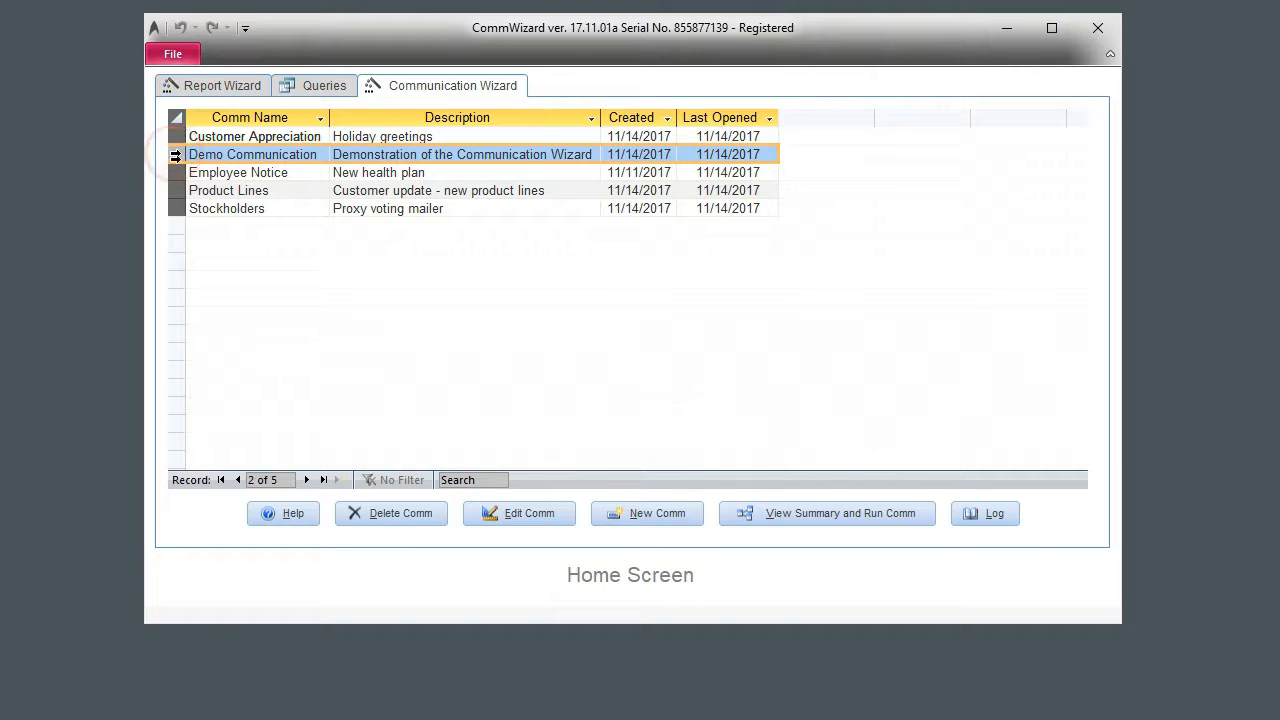
left_click(521, 512)
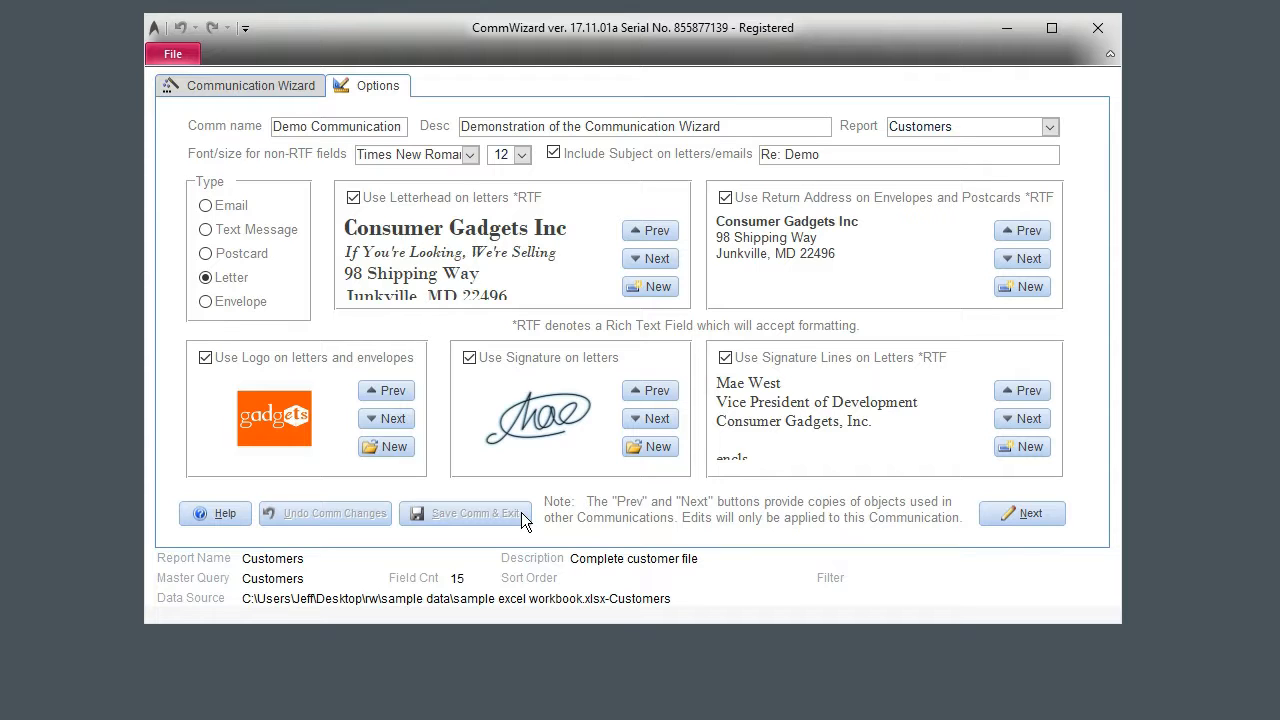
left_click(396, 127)
left_click_drag(396, 127, 292, 113)
left_click_drag(503, 126, 676, 120)
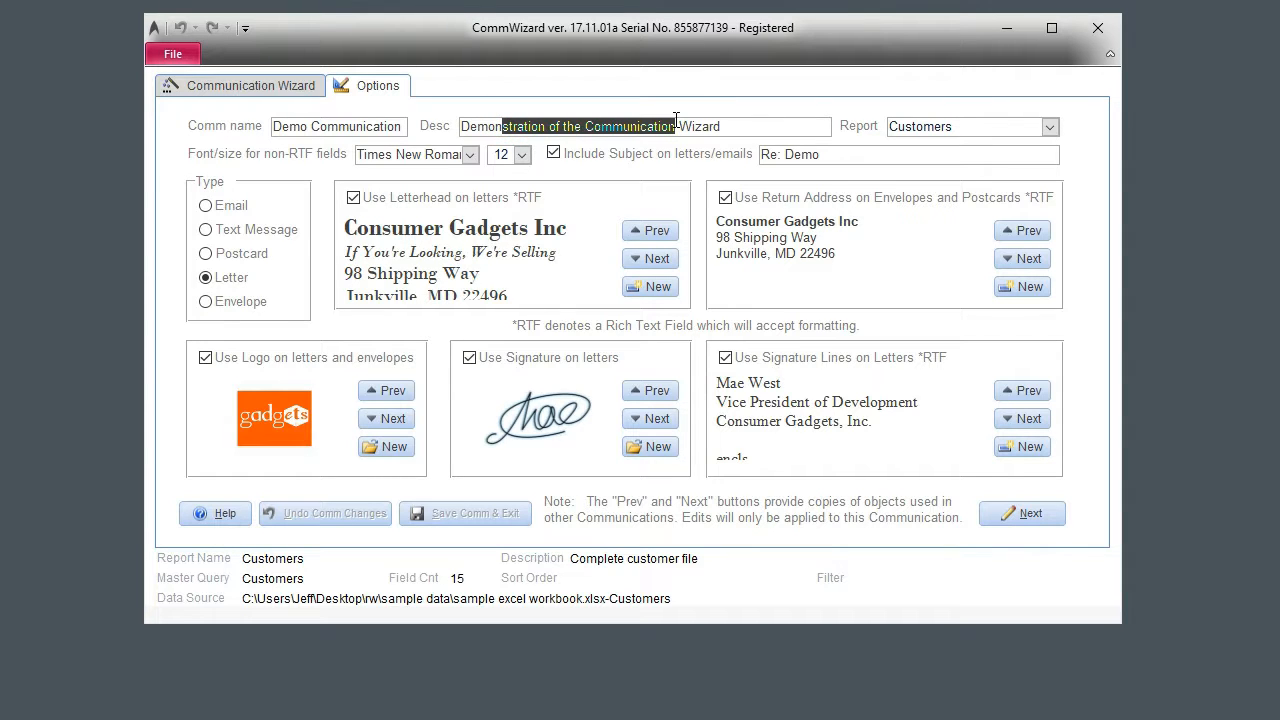
- Set the report to Customers and the font for non-RTF fields to Times New Roman, with the subject line included
left_click(1050, 127)
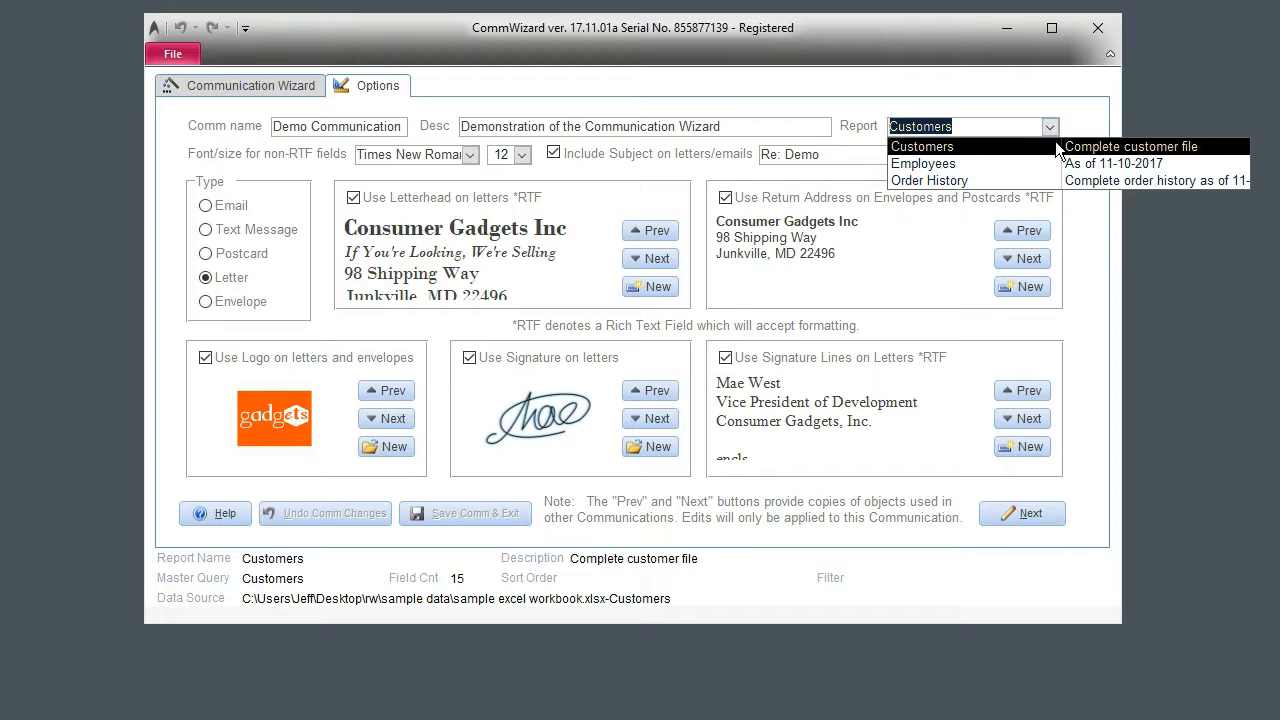
left_click(1056, 145)
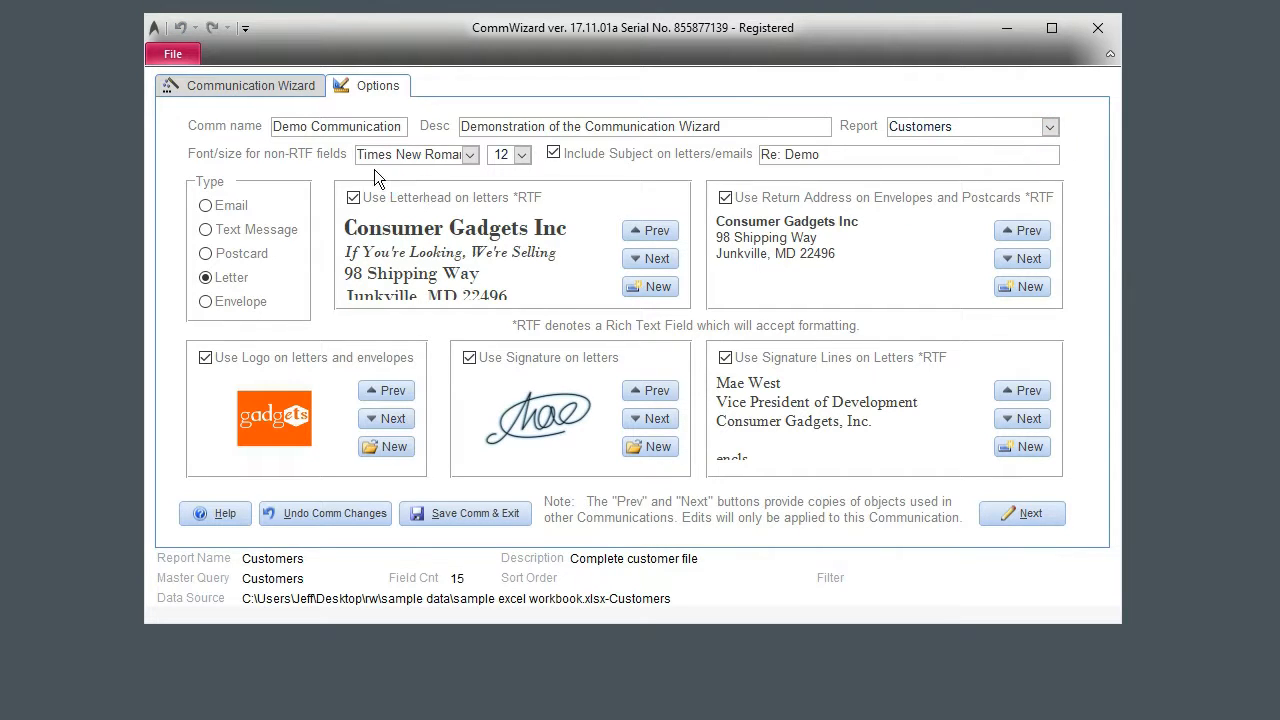
left_click(470, 157)
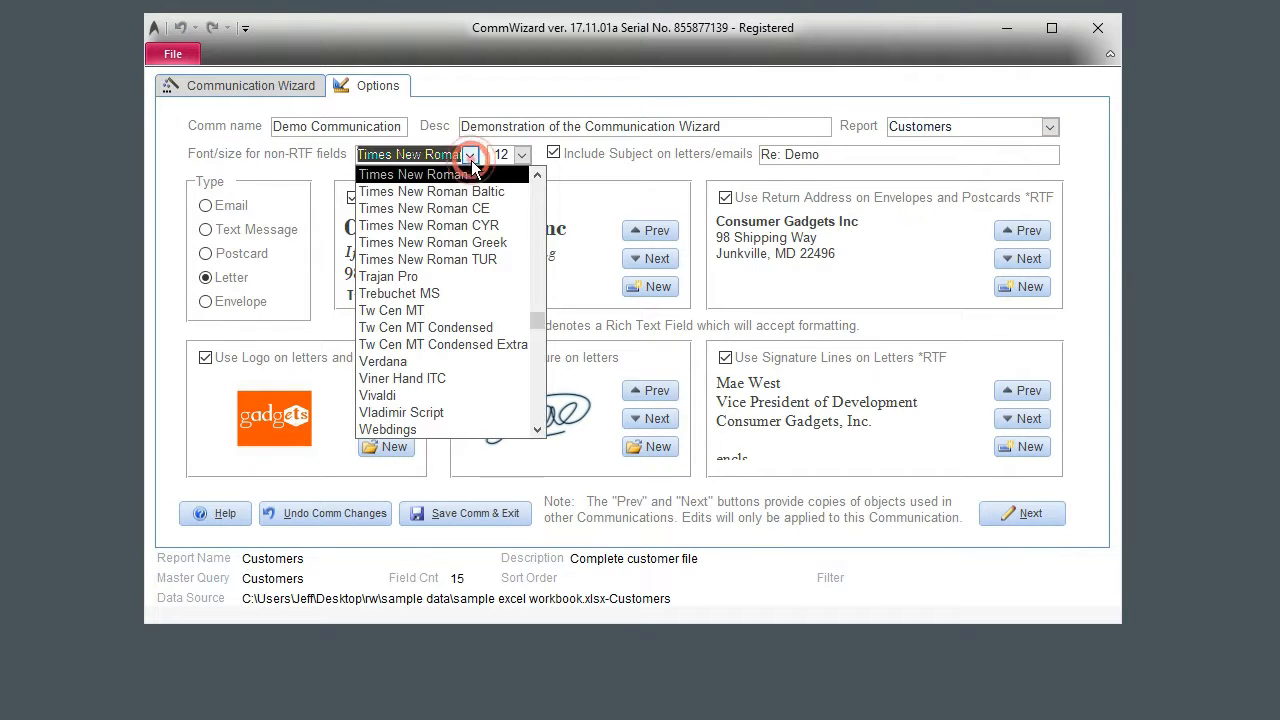
left_click(472, 170)
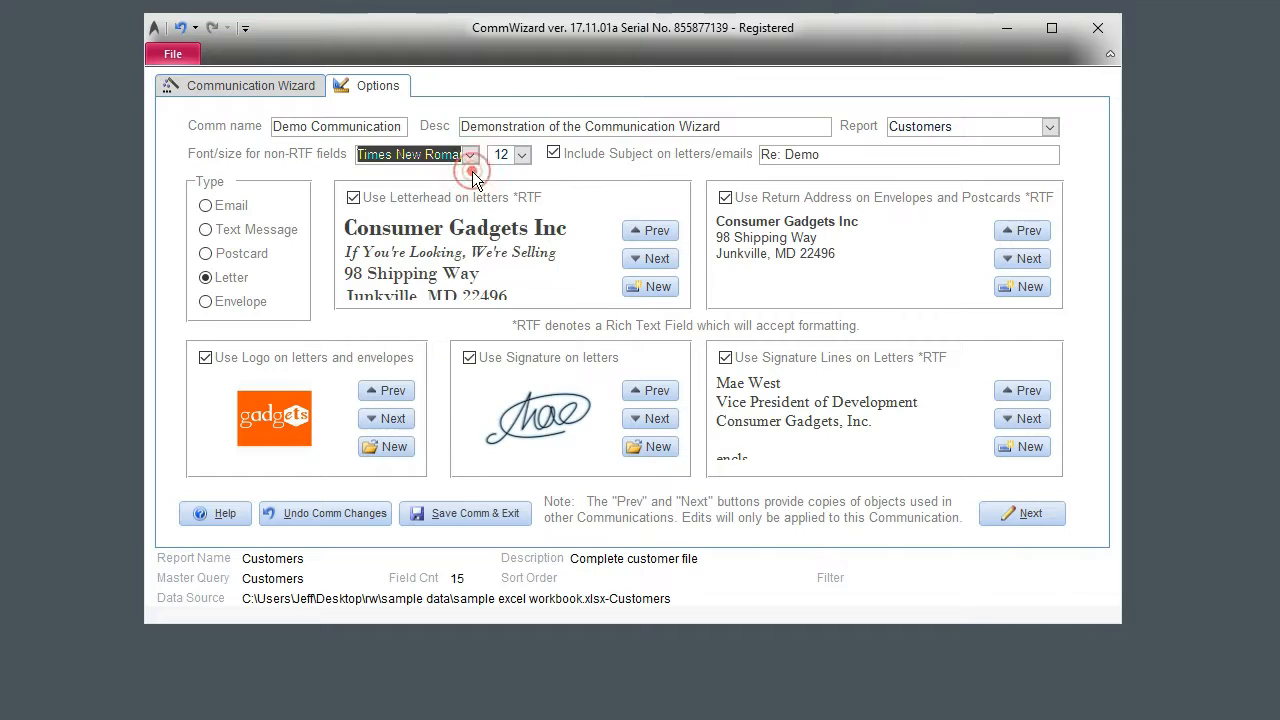
left_click(553, 153)
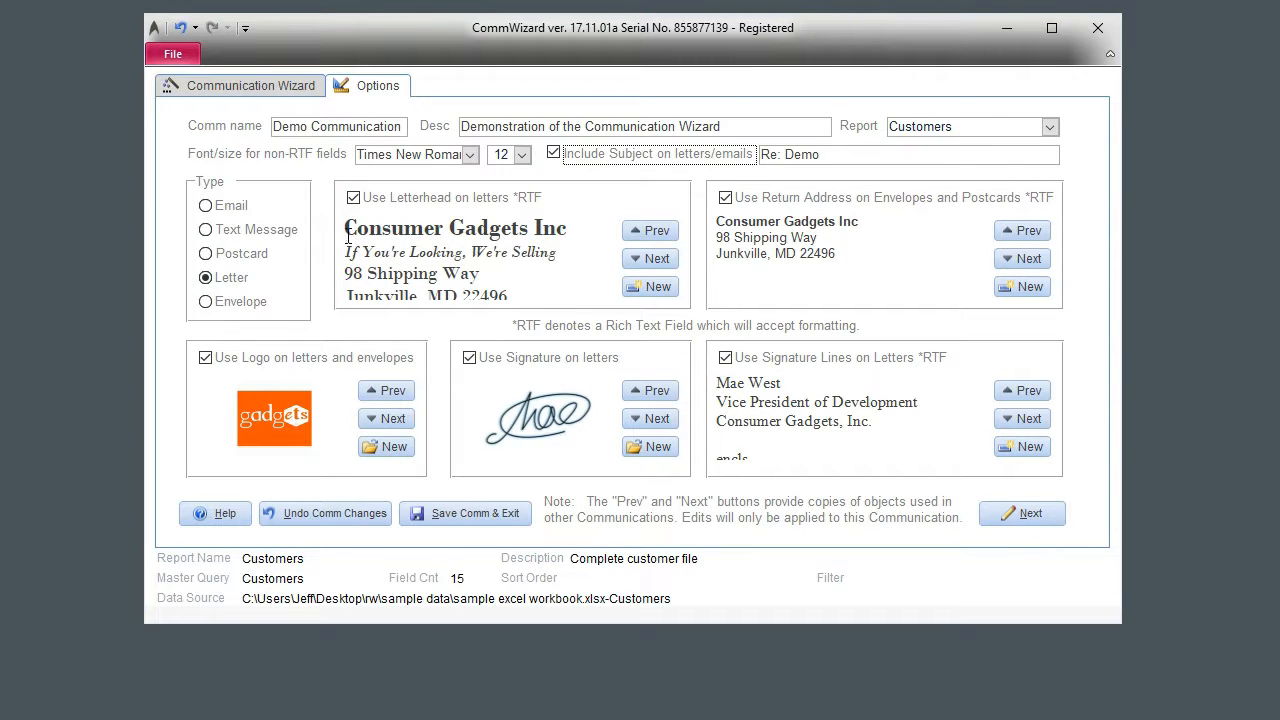
- Try italic and underline formatting on the company name in the letterhead, and remove both
double_click(344, 228)
left_click_drag(469, 224, 566, 227)
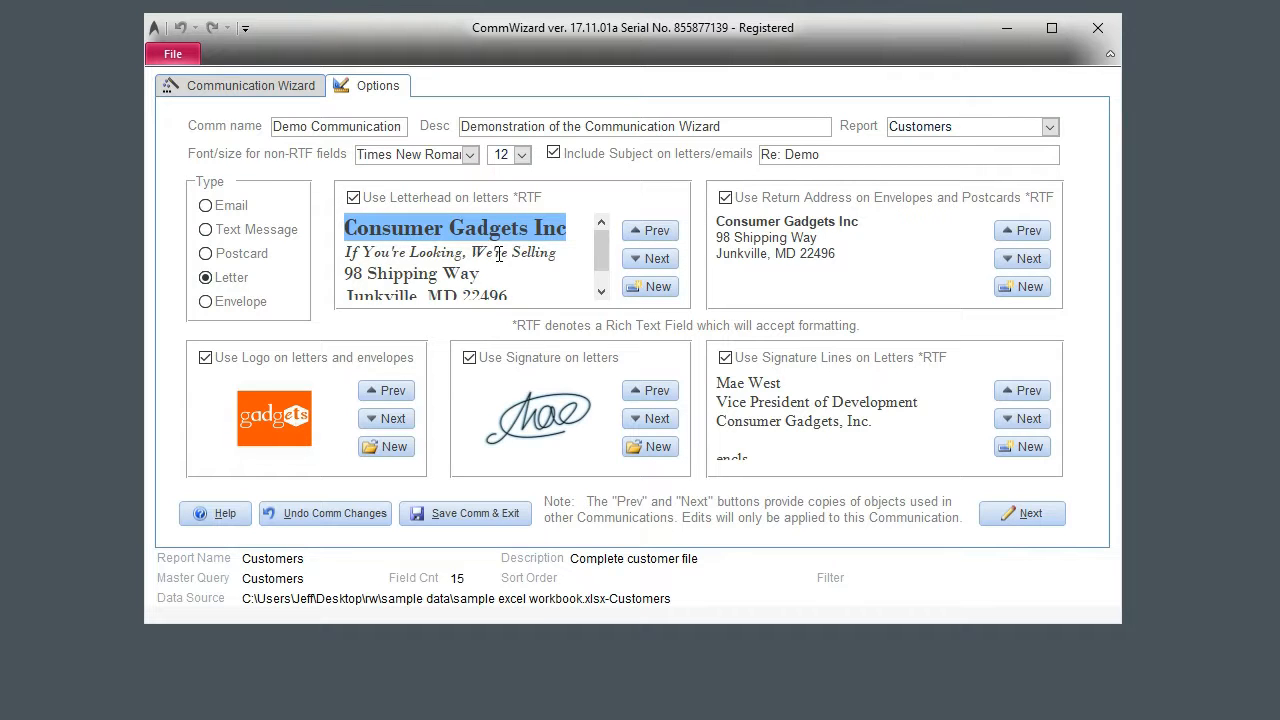
key("ctrl+i")
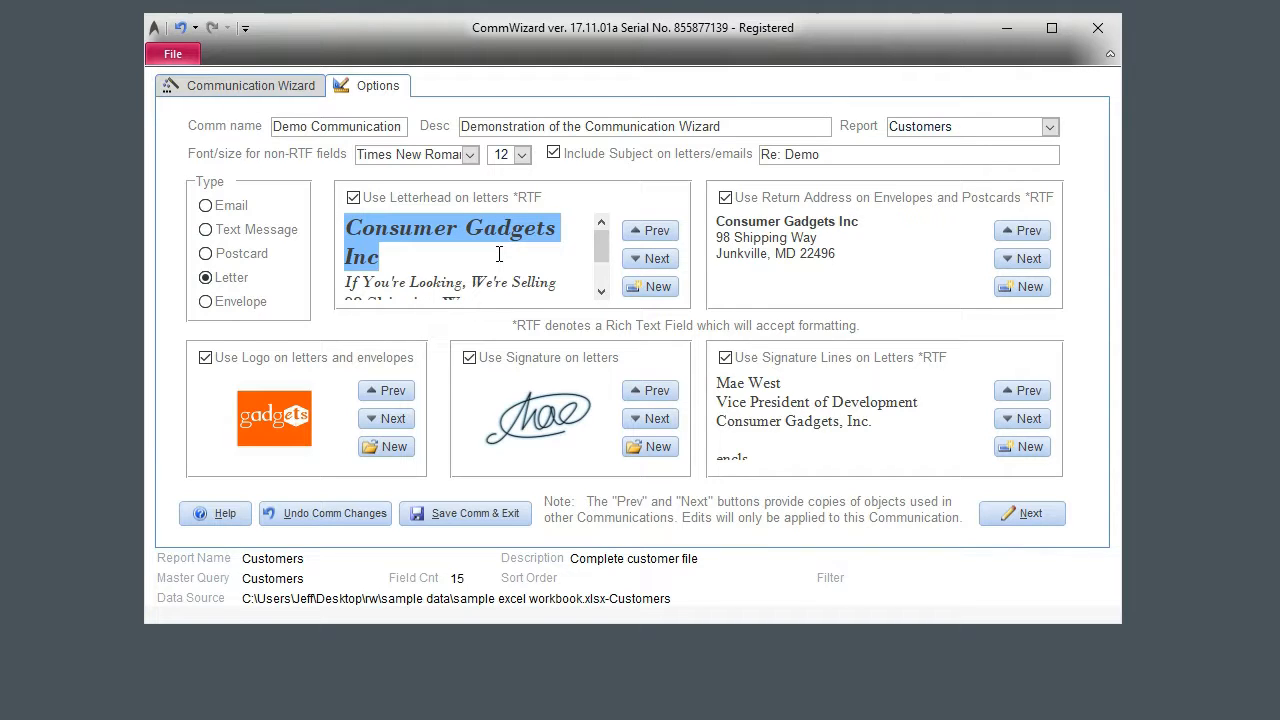
key("ctrl+u")
key("ctrl+u")
key("ctrl+i")
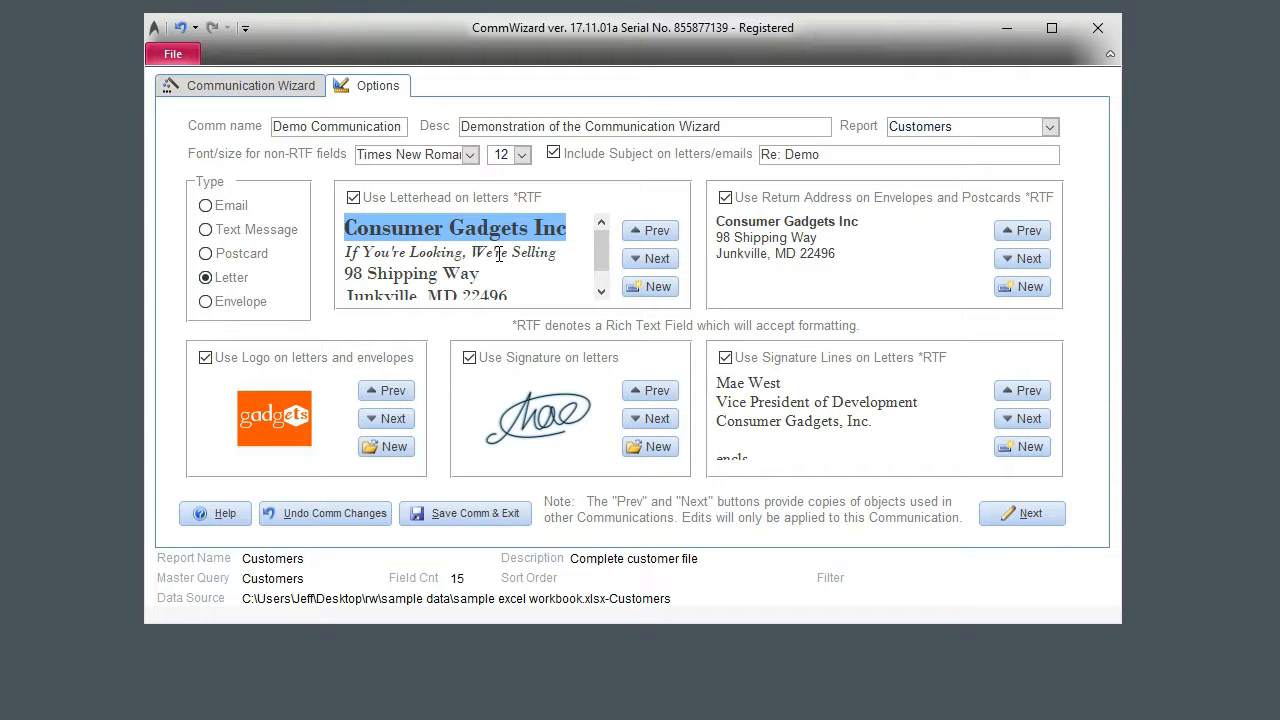
- Try other stored letterheads and a blank new one, and return to the large-type Consumer Gadgets Inc letterhead
left_click(654, 230)
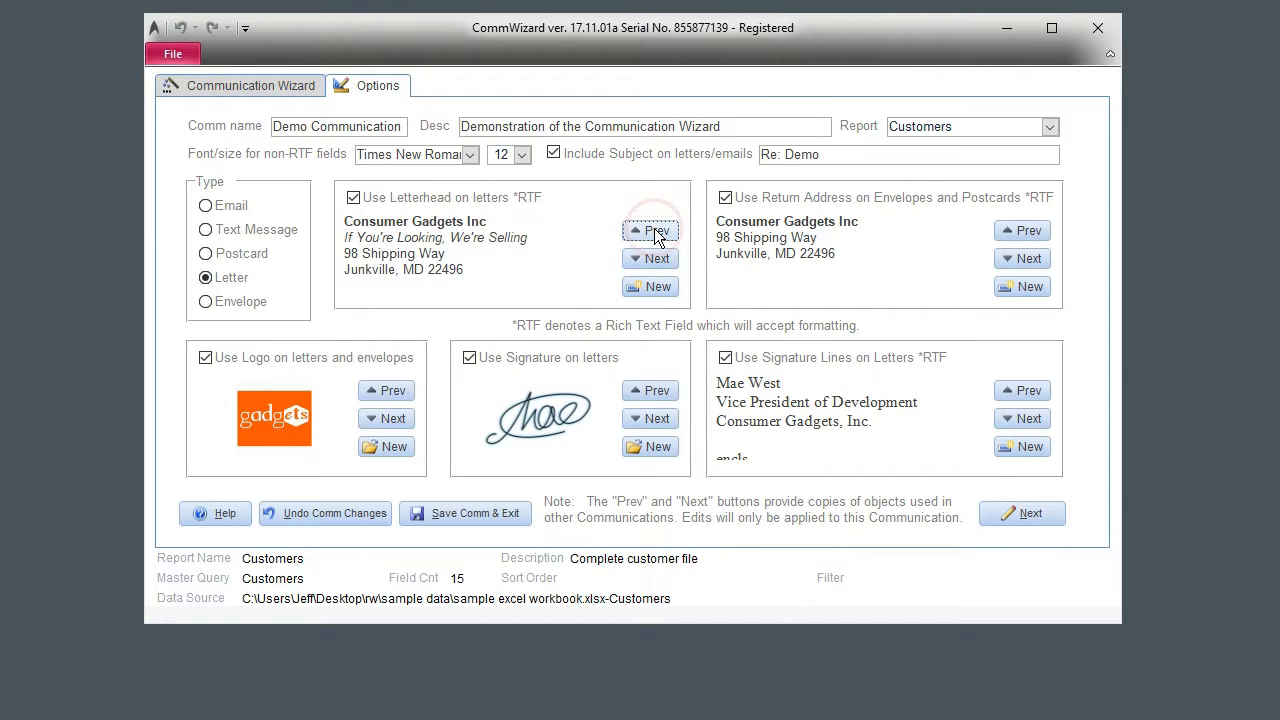
left_click(654, 230)
left_click(655, 231)
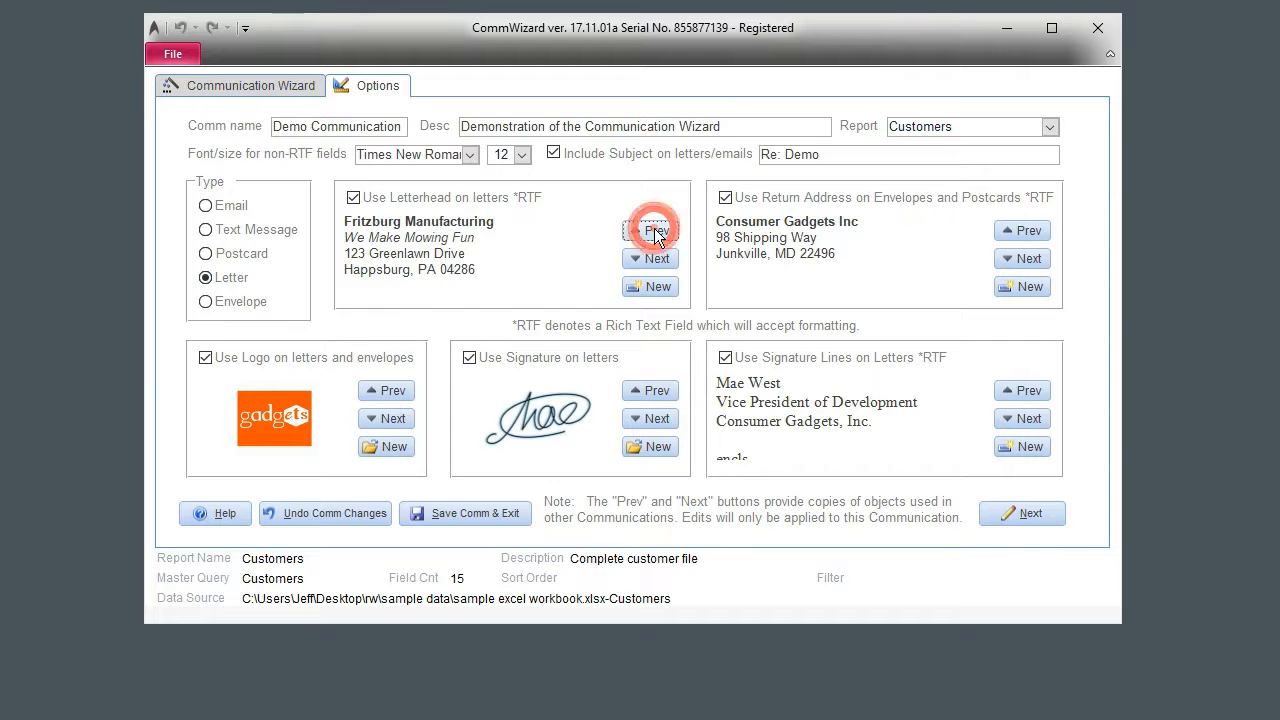
left_click(650, 258)
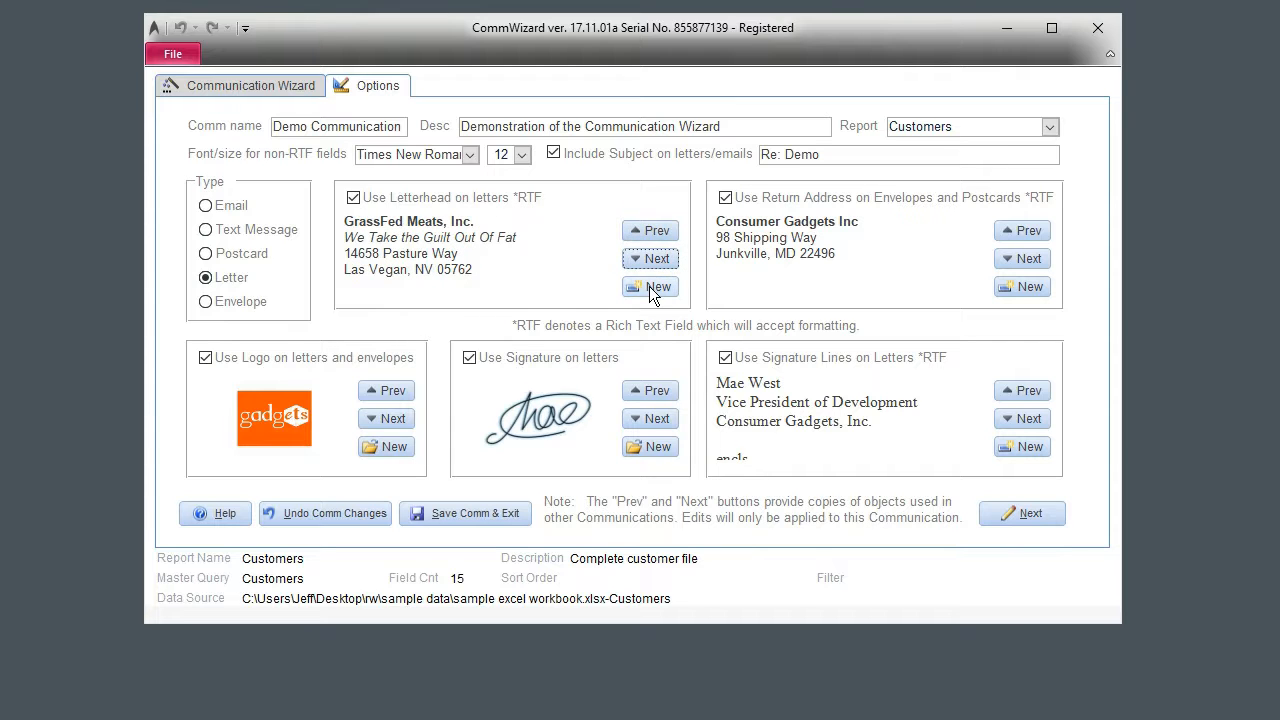
left_click(649, 286)
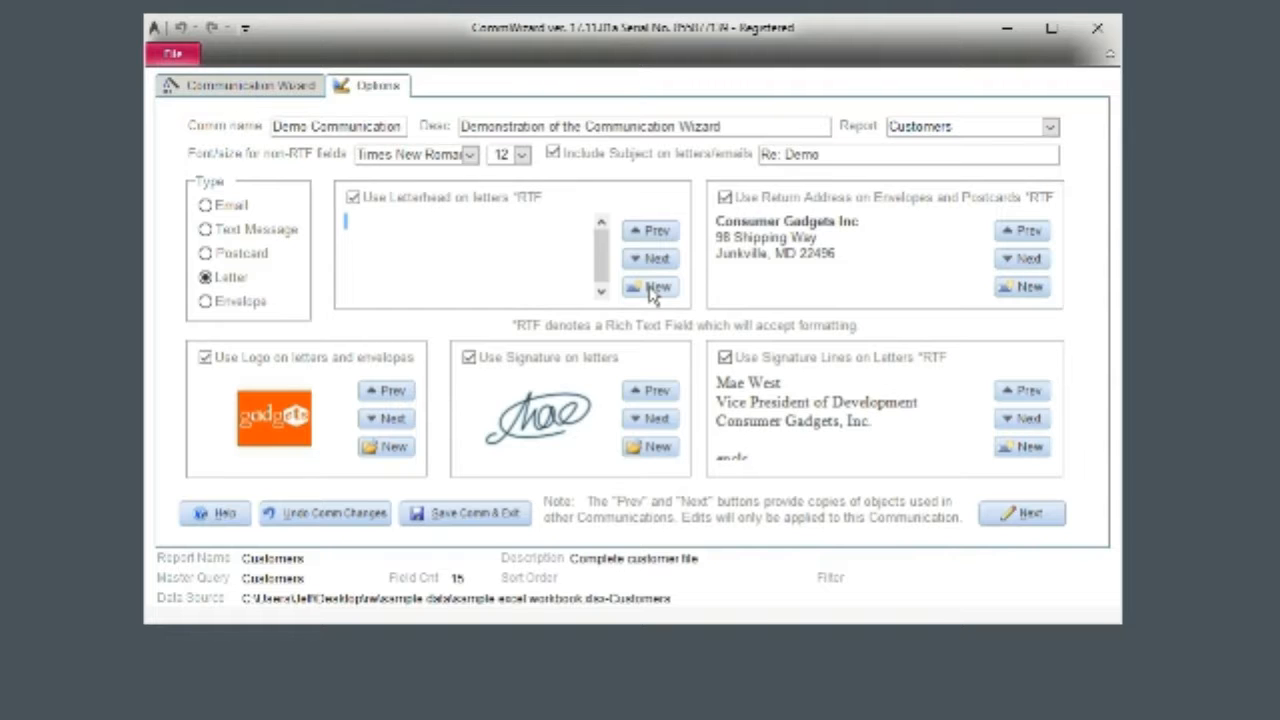
left_click(658, 231)
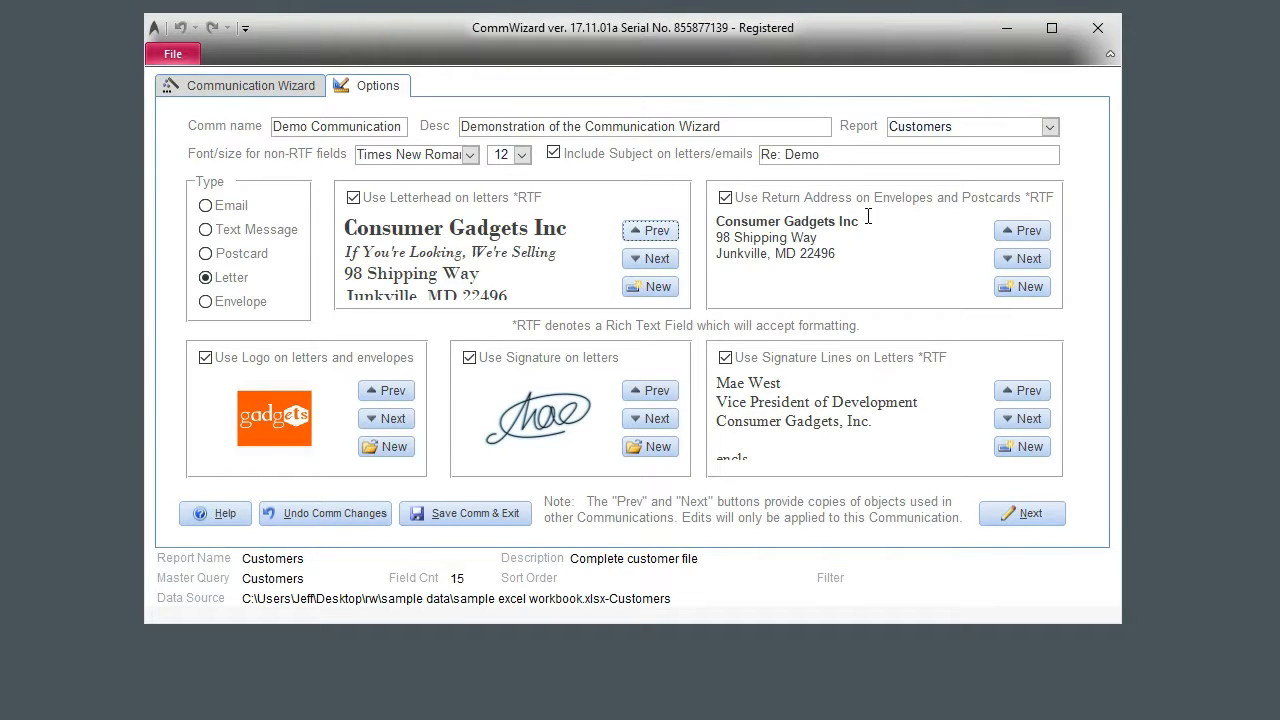
- Cycle through the stored signature lines and return addresses, and return to the original ones
left_click(1026, 390)
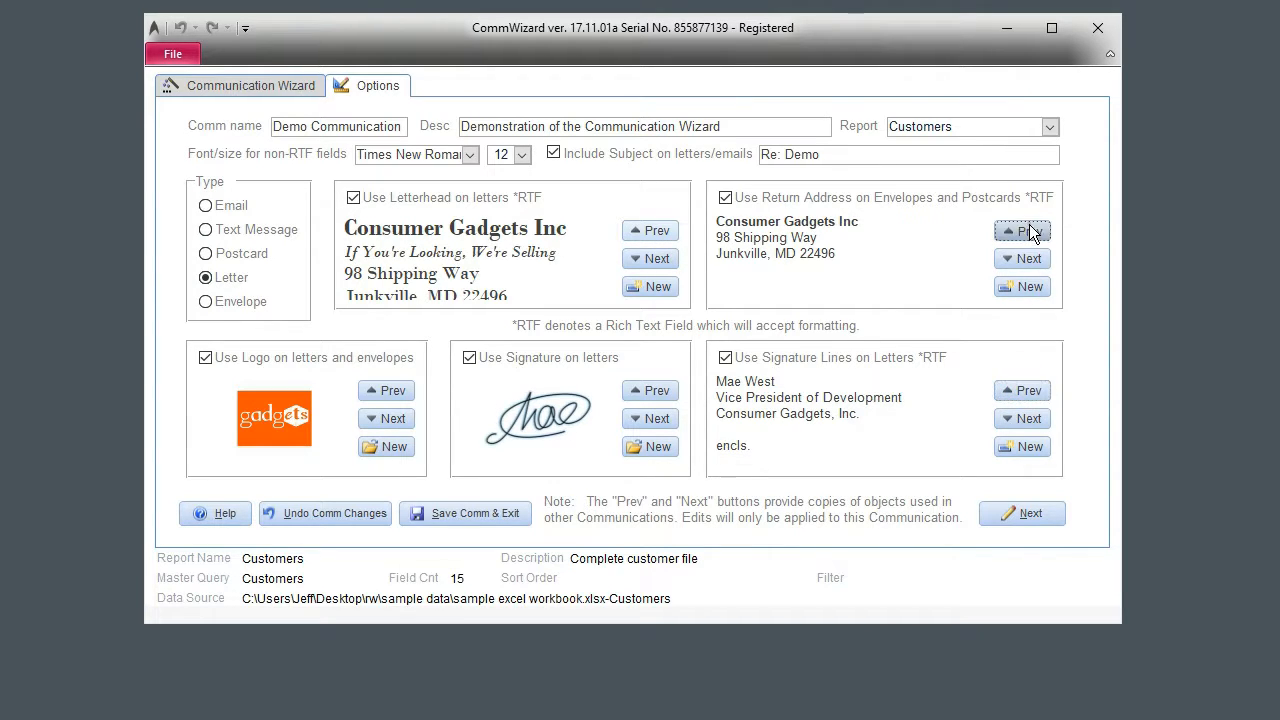
left_click(1029, 228)
left_click(1020, 259)
left_click(1012, 422)
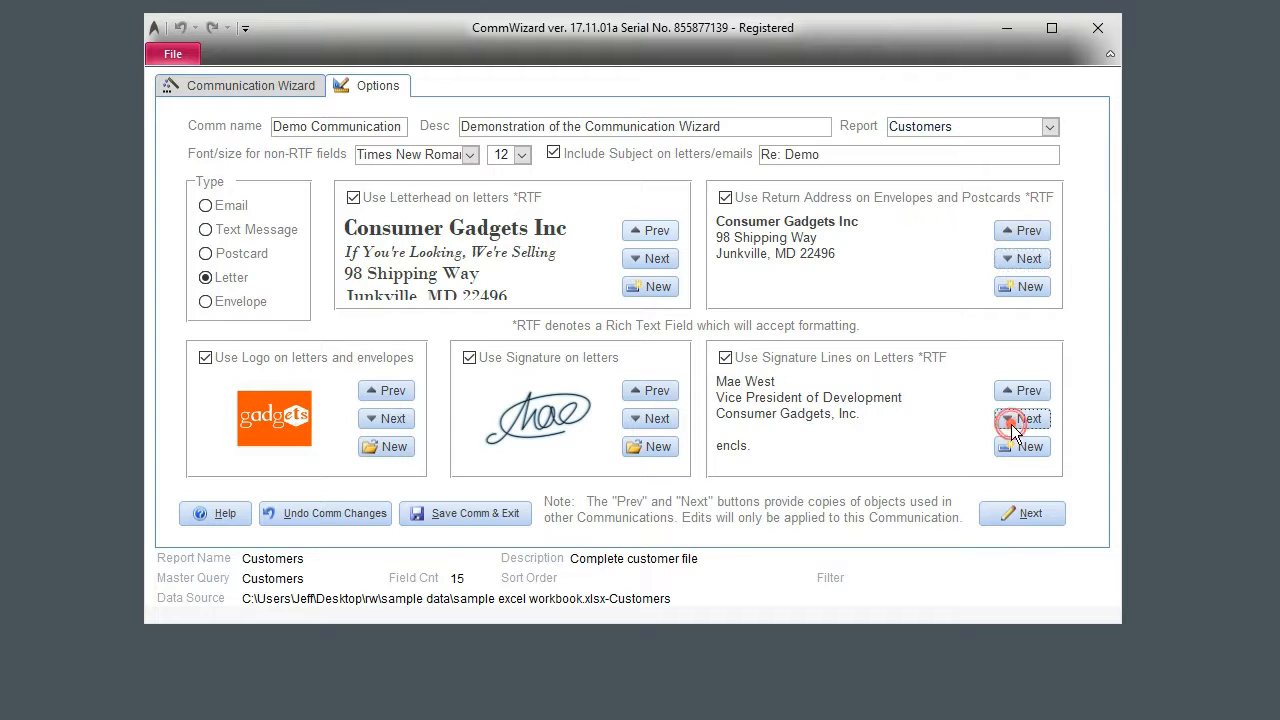
- Cycle through the stored signatures, and open and cancel the image file selection for a new logo and a new signature
left_click(402, 452)
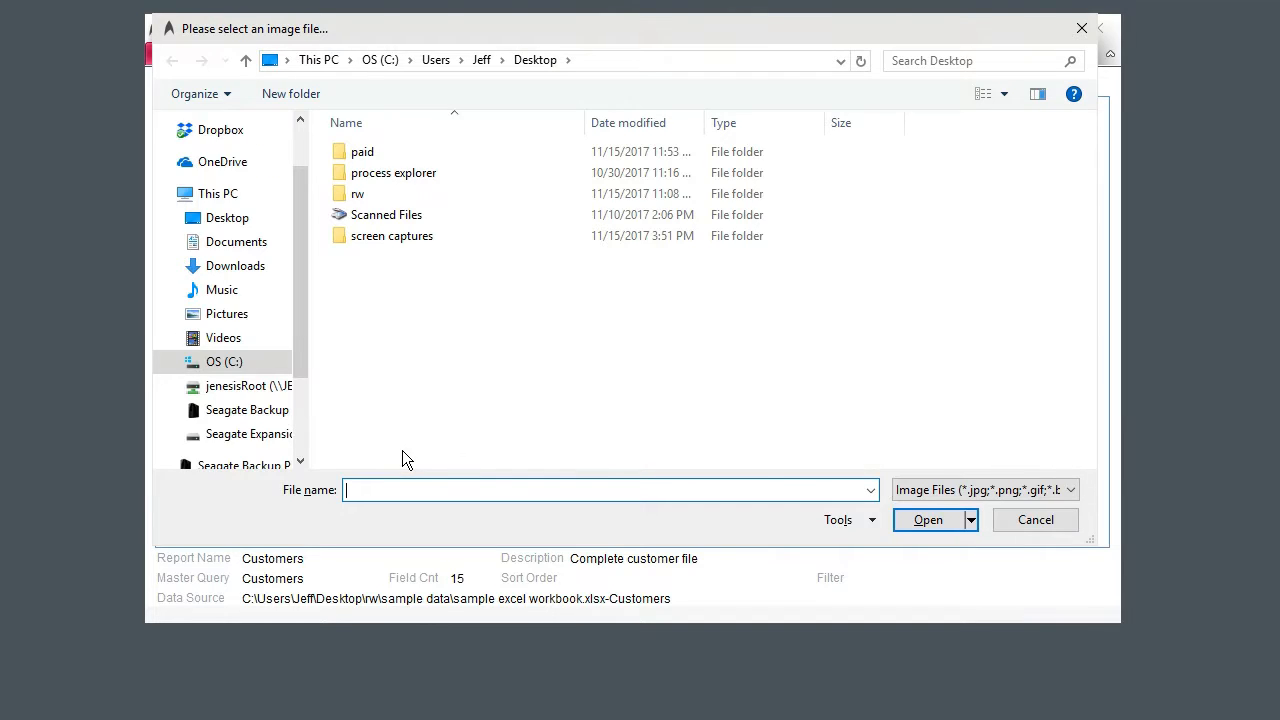
left_click(1036, 520)
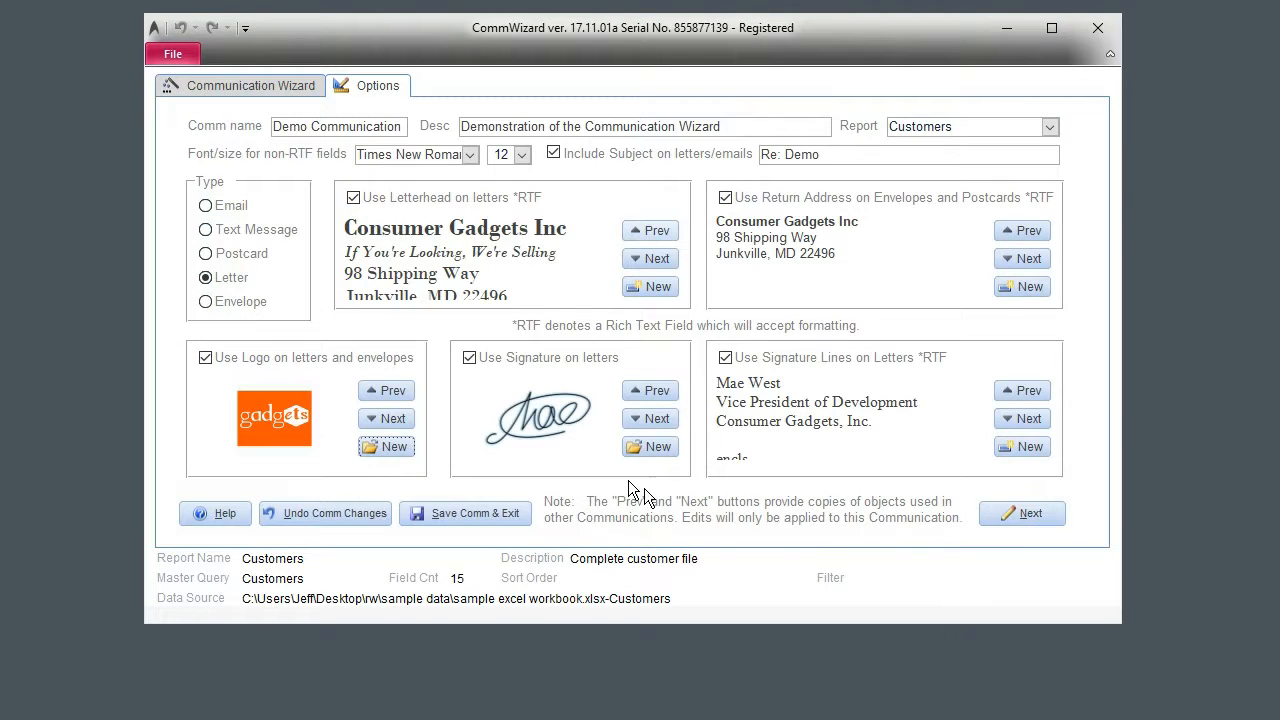
left_click(634, 421)
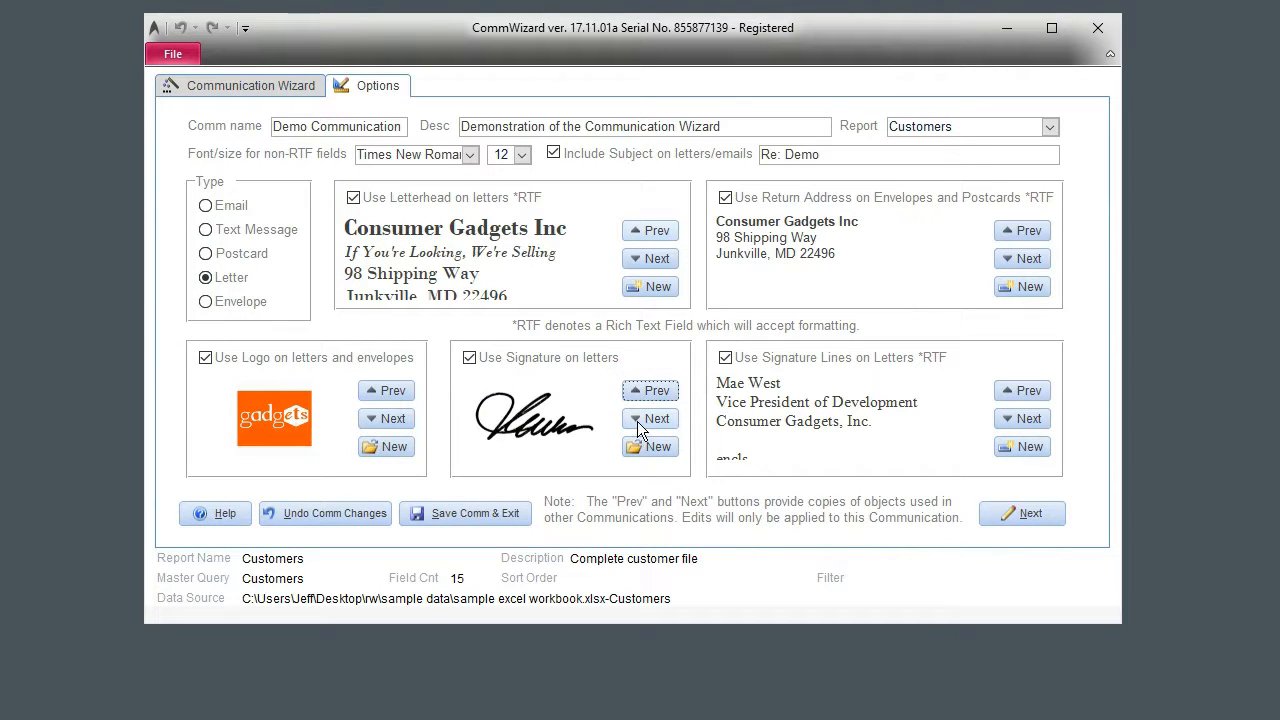
left_click(637, 421)
left_click(638, 452)
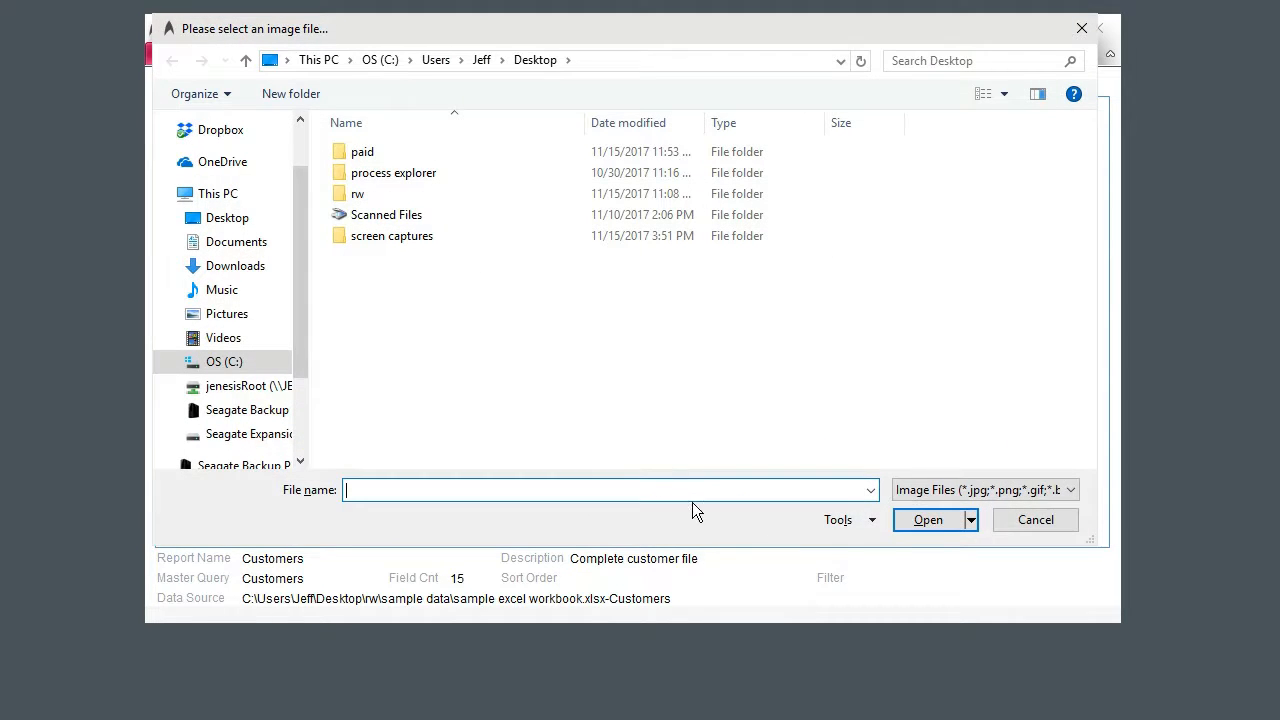
left_click(1036, 520)
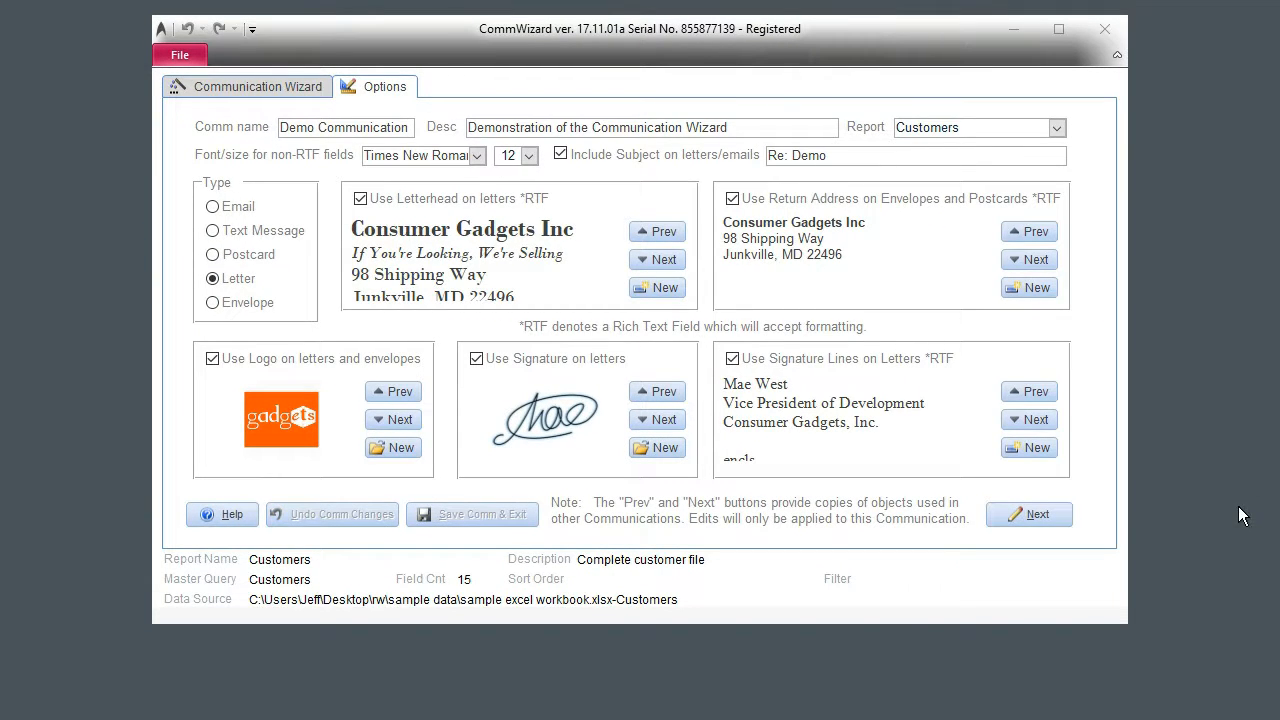
- Go to the message page and examine the insertable fields and the [Contact Nm] placeholder in the salutation
left_click(1018, 512)
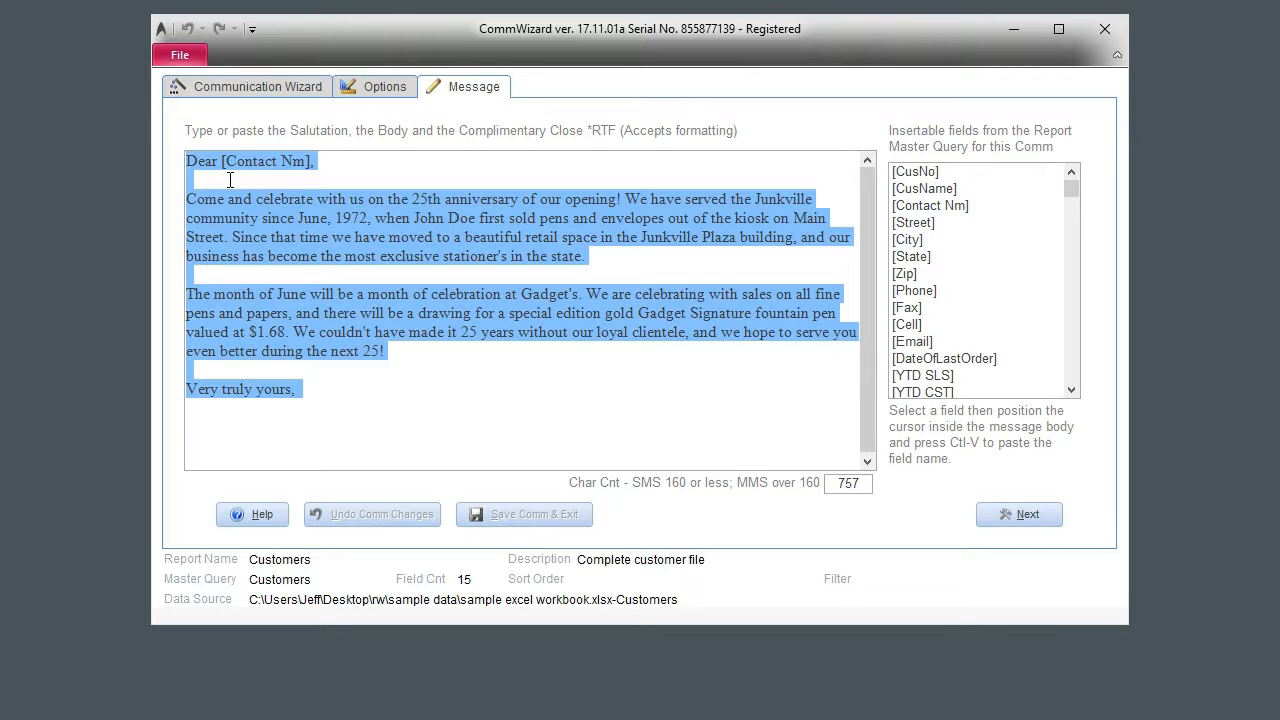
left_click(1072, 189)
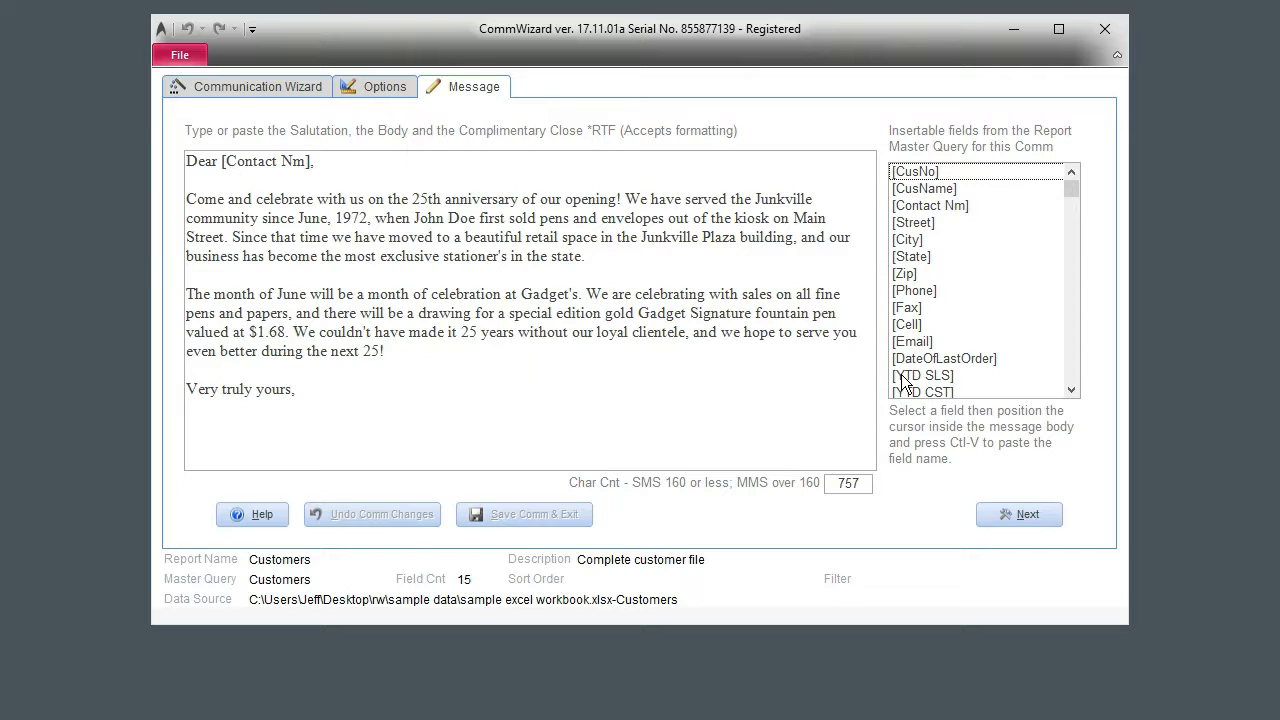
left_click_drag(223, 160, 312, 161)
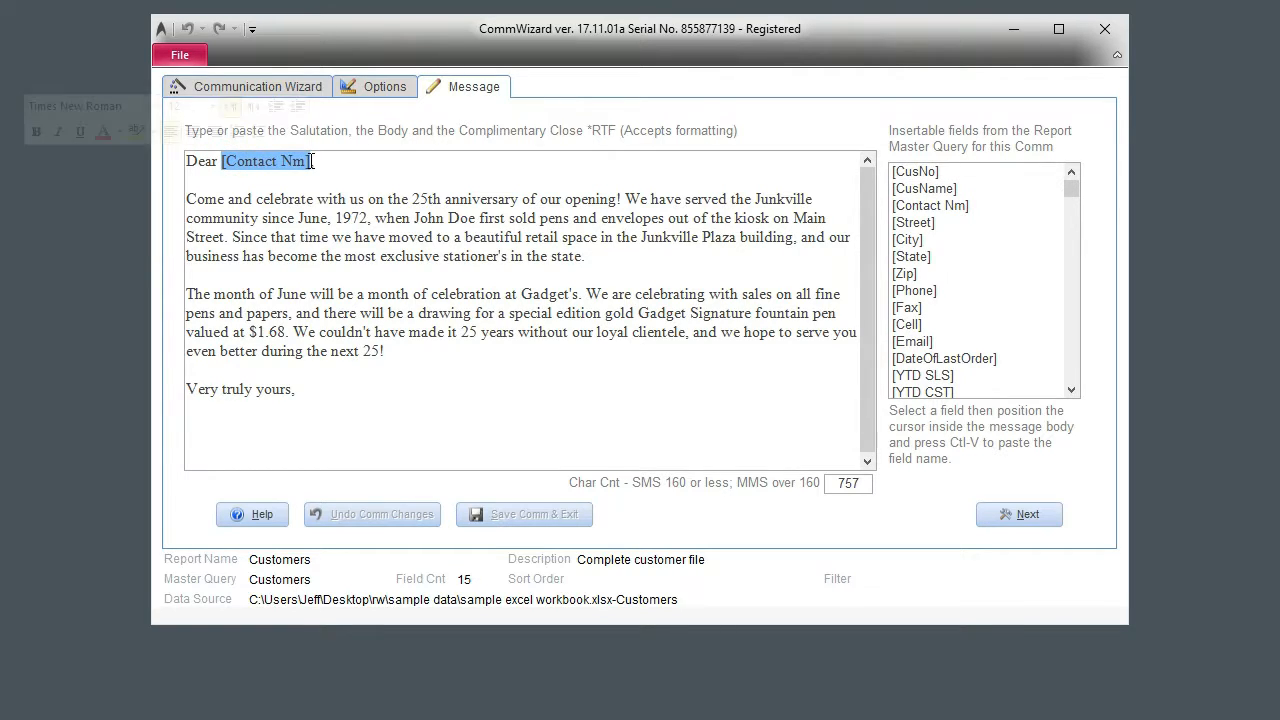
left_click(300, 218)
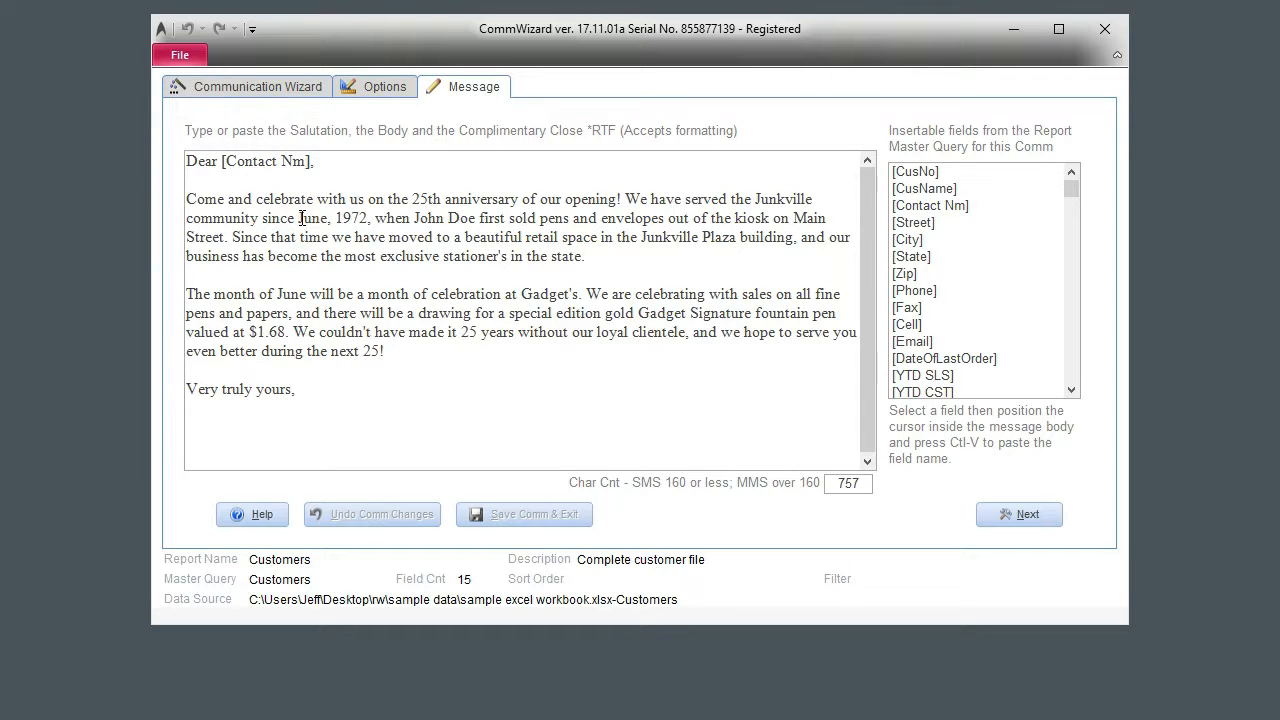
- Select default configuration as the communication's system configuration, and save and exit the communication
left_click(1006, 516)
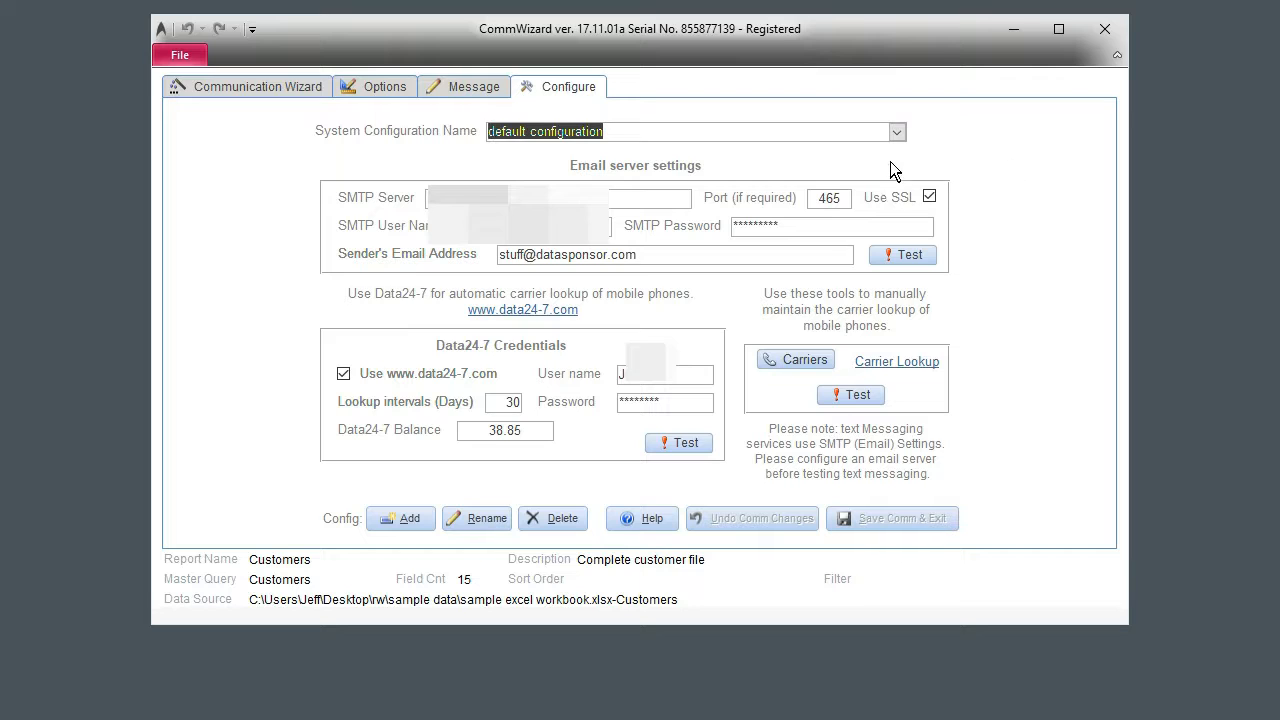
left_click(895, 133)
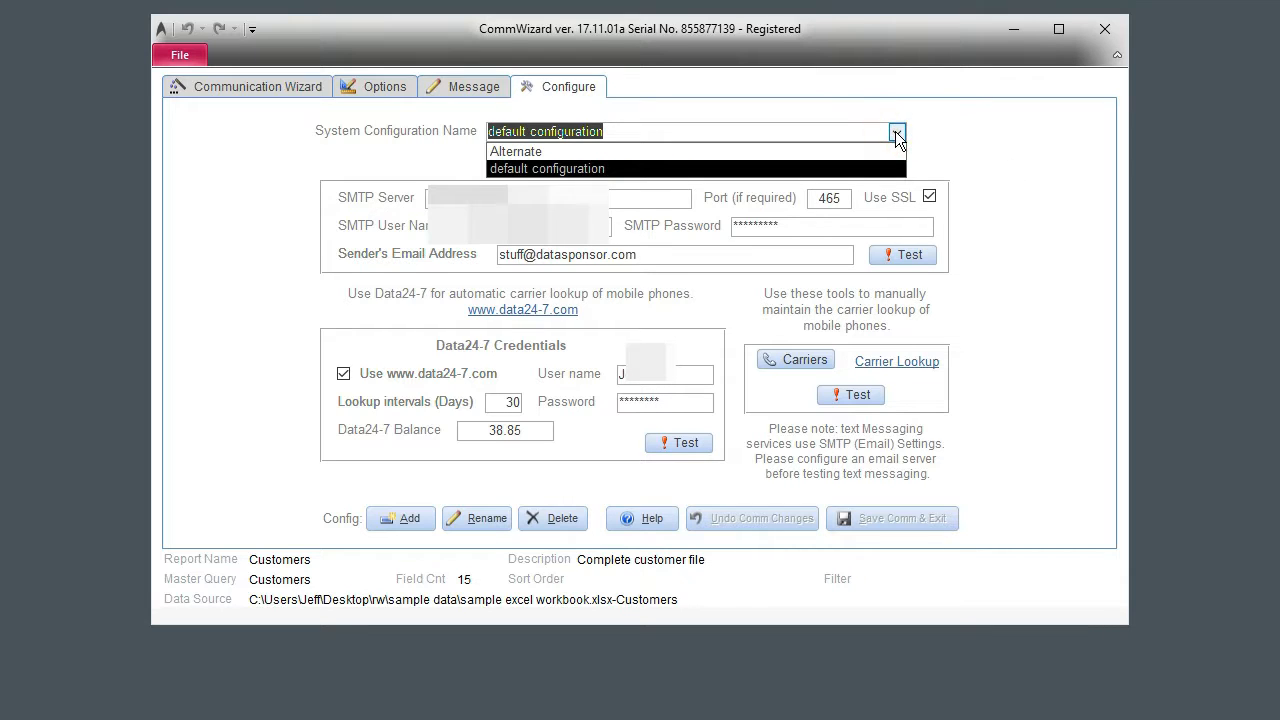
left_click(852, 152)
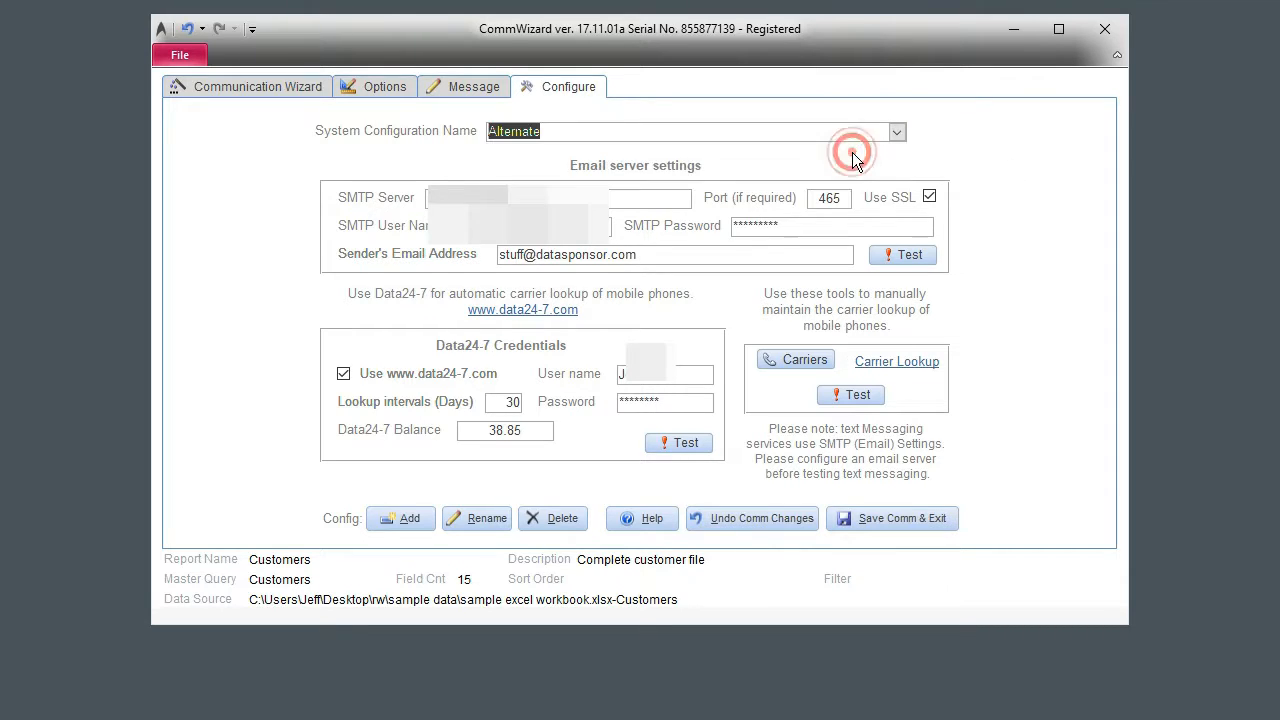
left_click(898, 131)
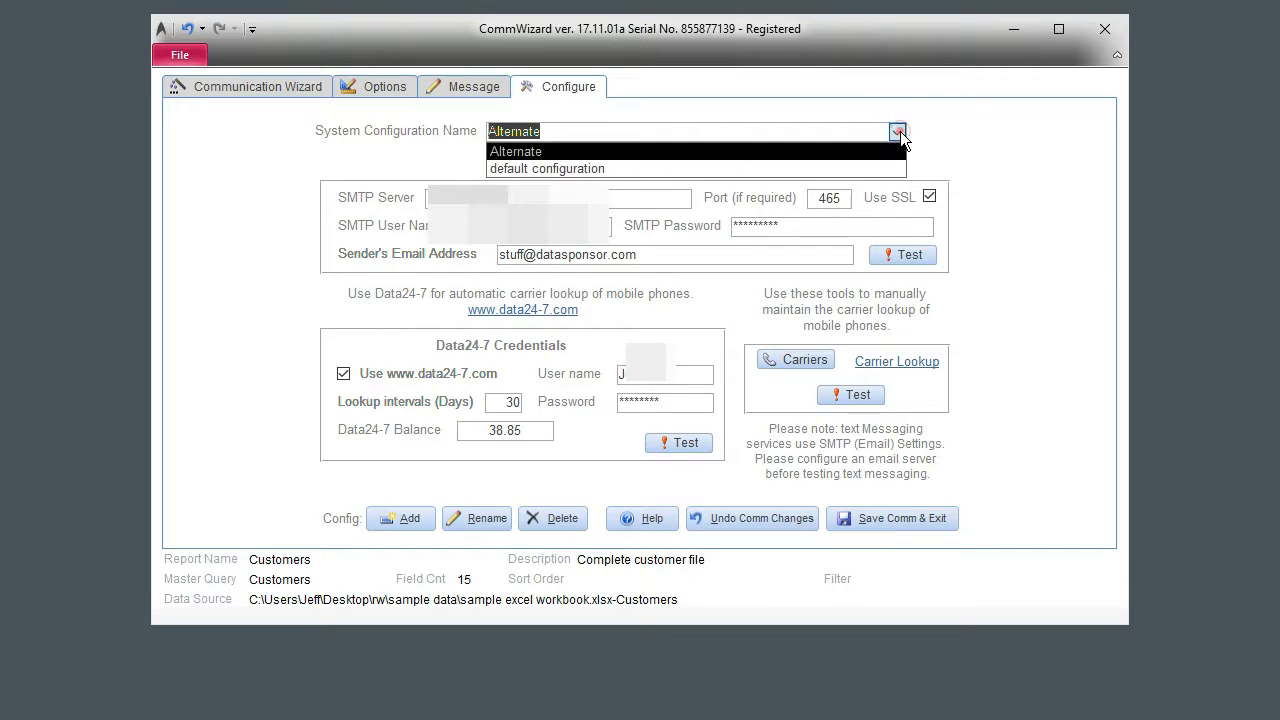
left_click(830, 168)
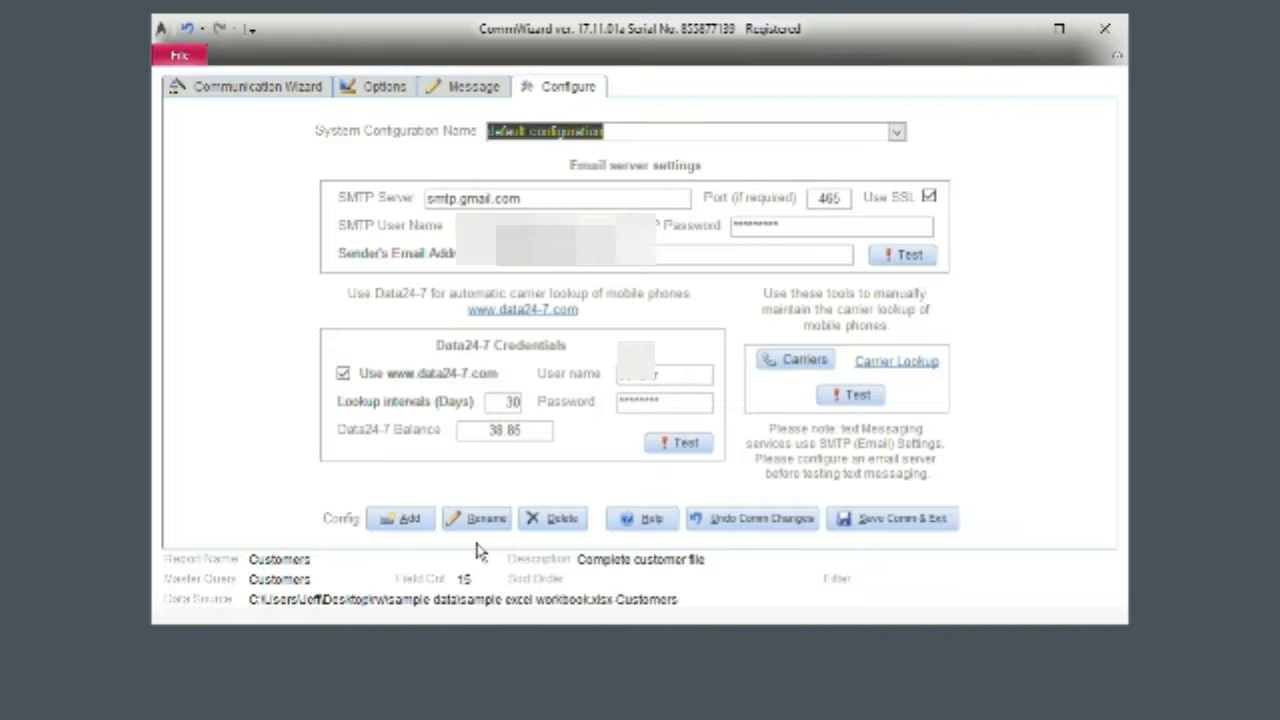
left_click(902, 518)
left_click(818, 521)
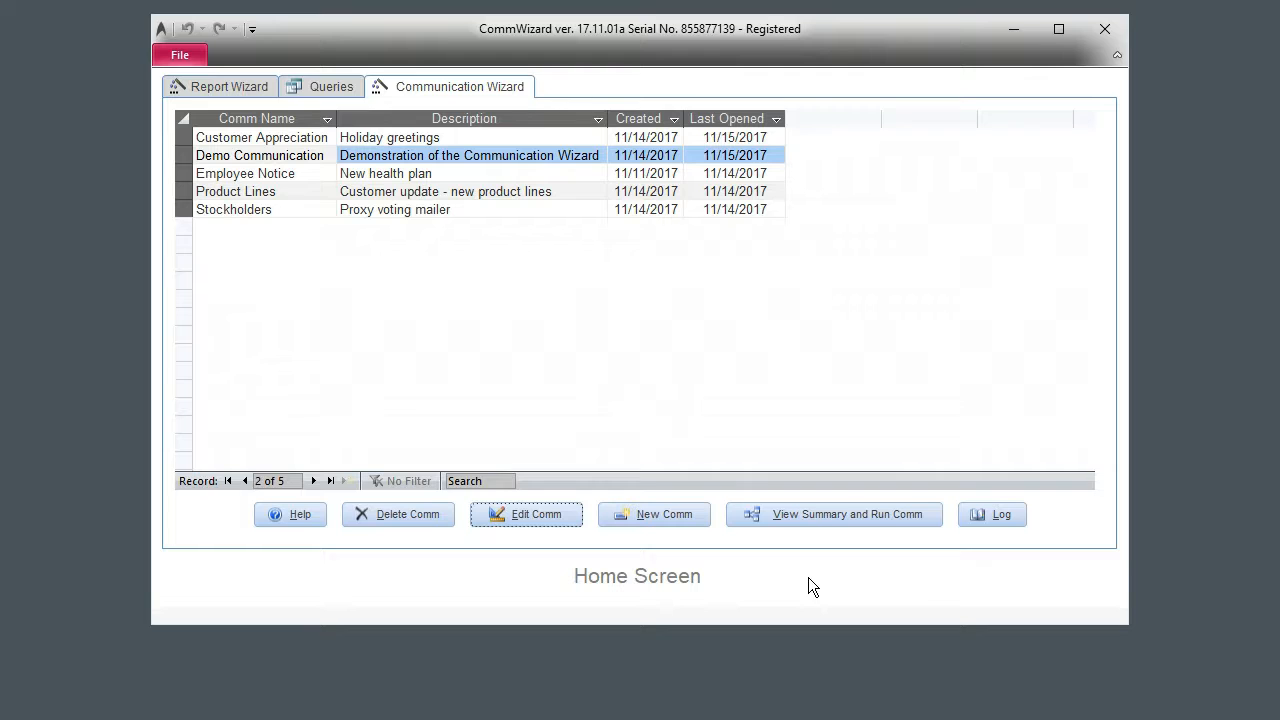
- View the summary of the Demo Communication and run it to generate the customer letters
left_click(795, 515)
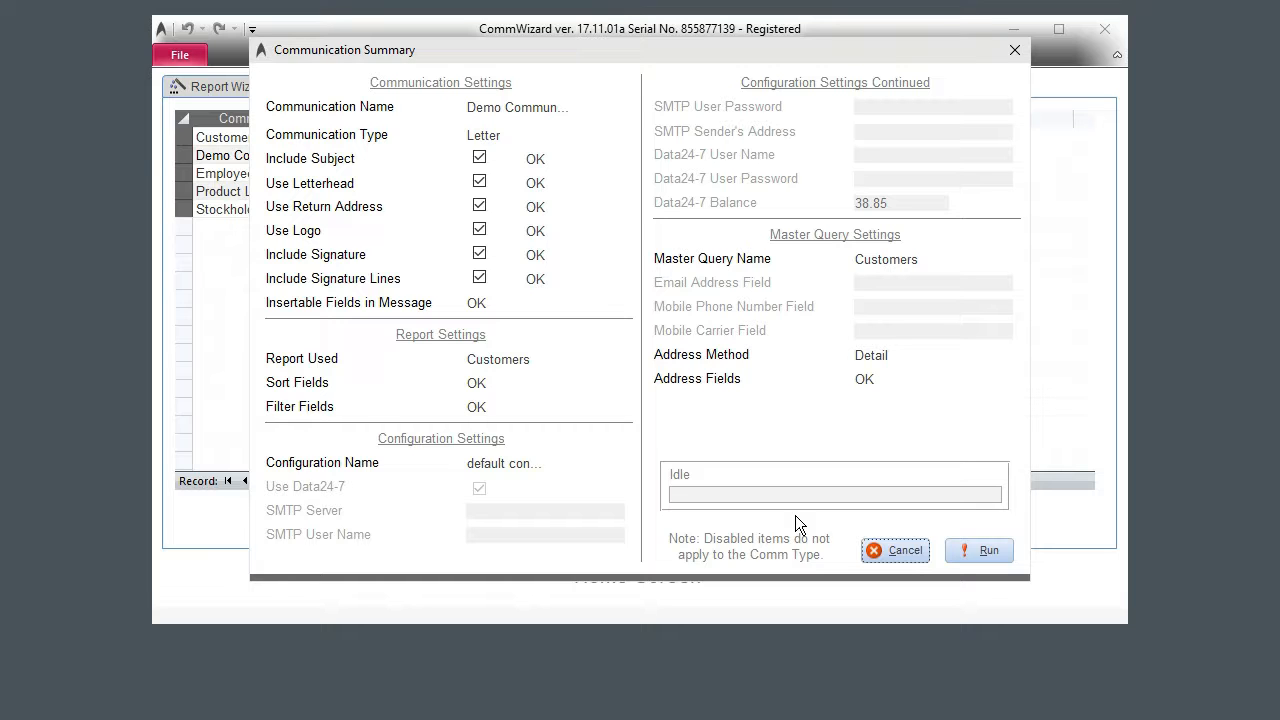
left_click(988, 551)
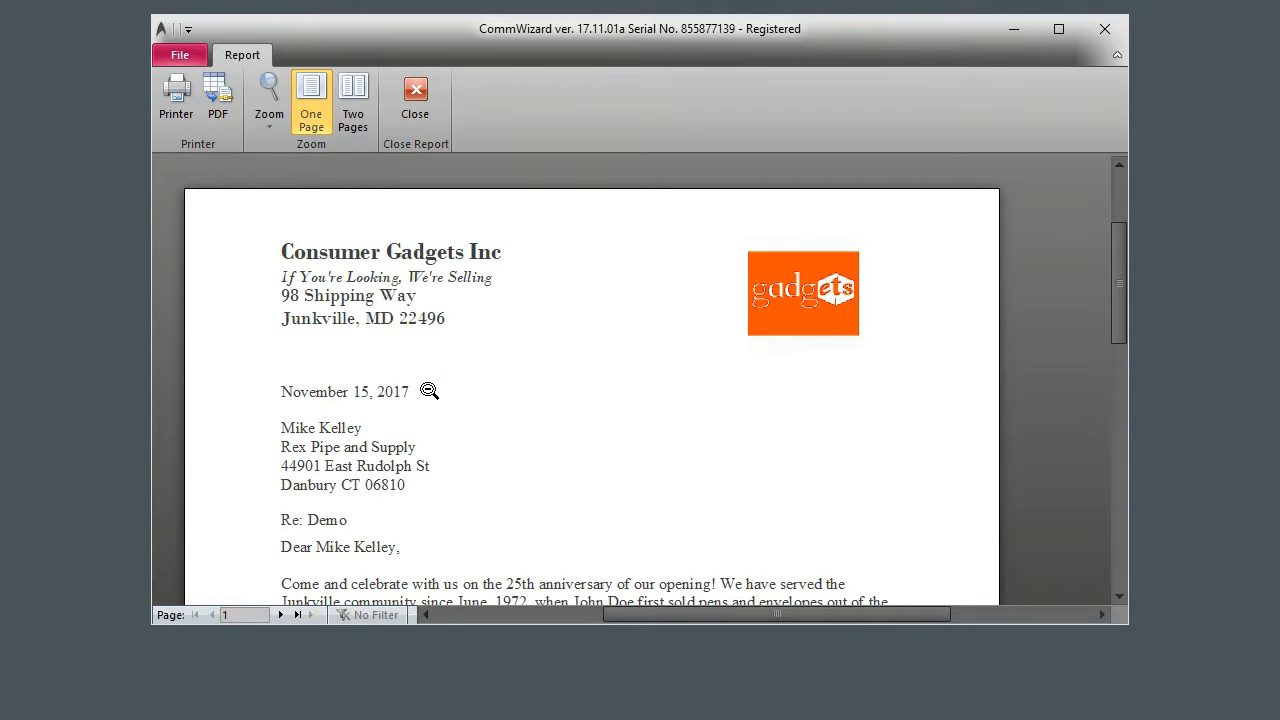
- Zoom in on the first generated customer letter to read its body and signature, and page through to page 3
left_click(419, 381)
left_click(580, 384)
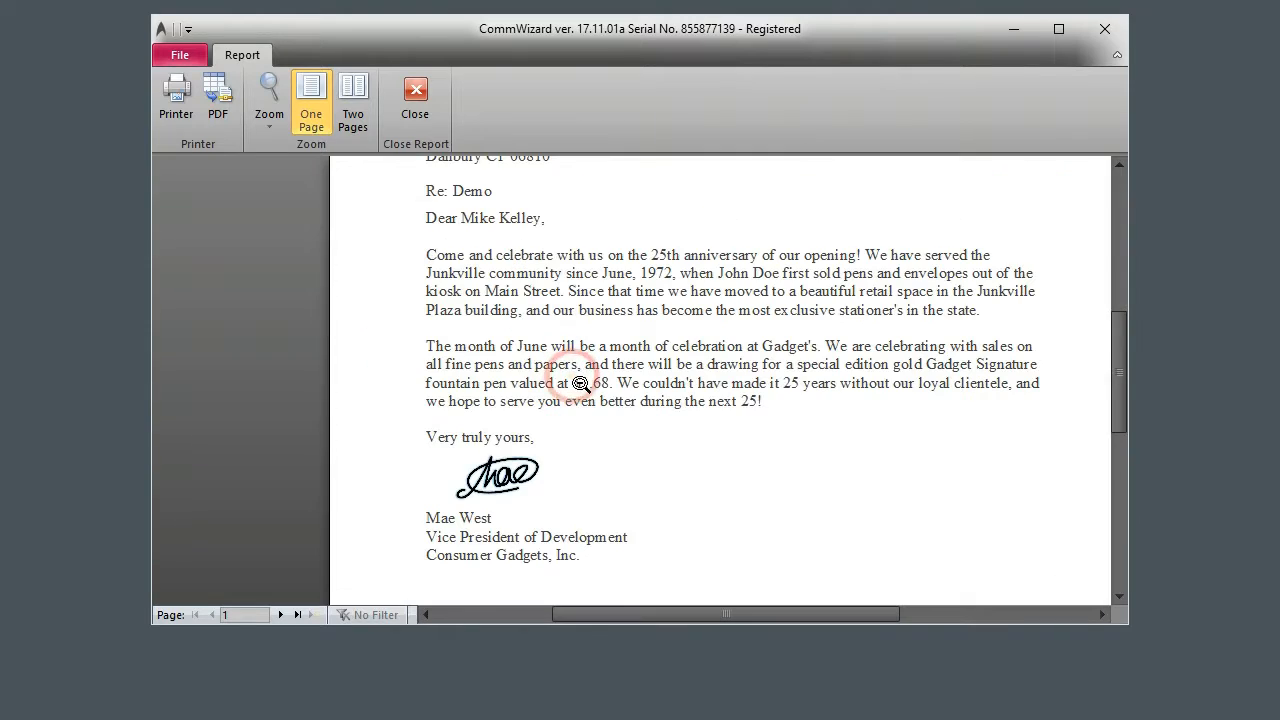
left_click(281, 615)
left_click(281, 615)
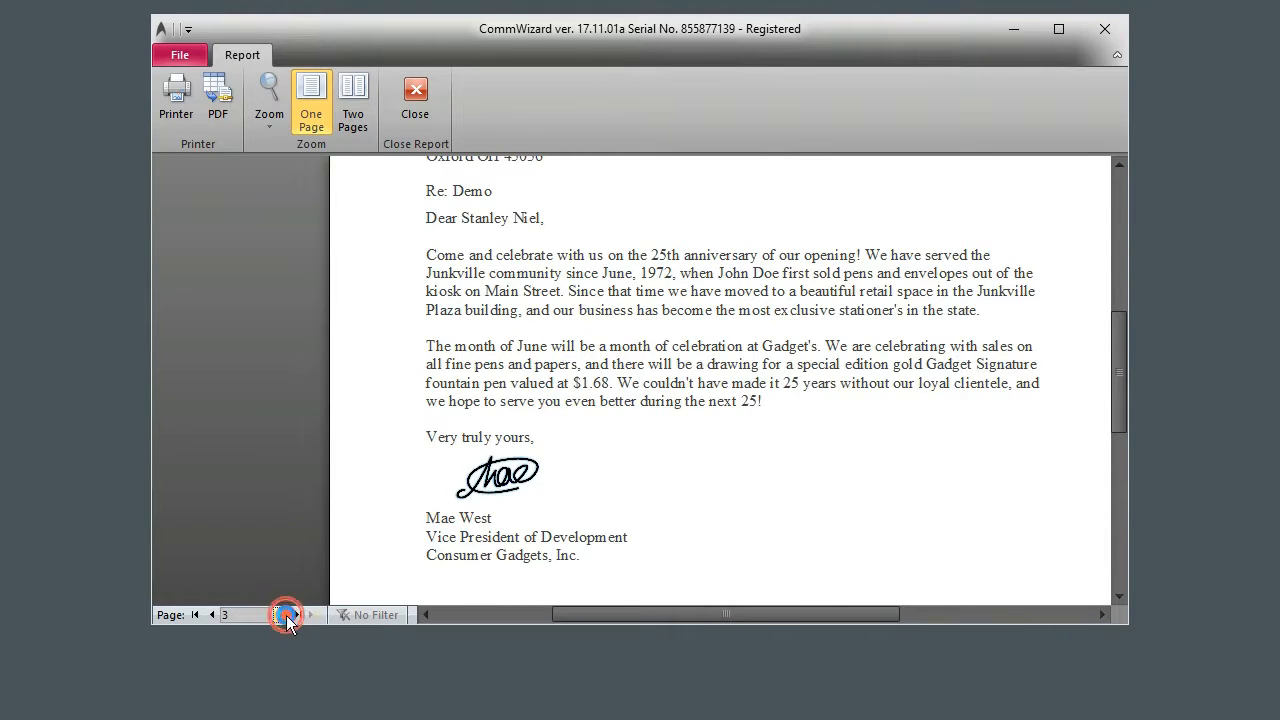
- Open and cancel the print and PDF publishing options for the letters, and close the report preview
left_click(168, 100)
left_click(821, 405)
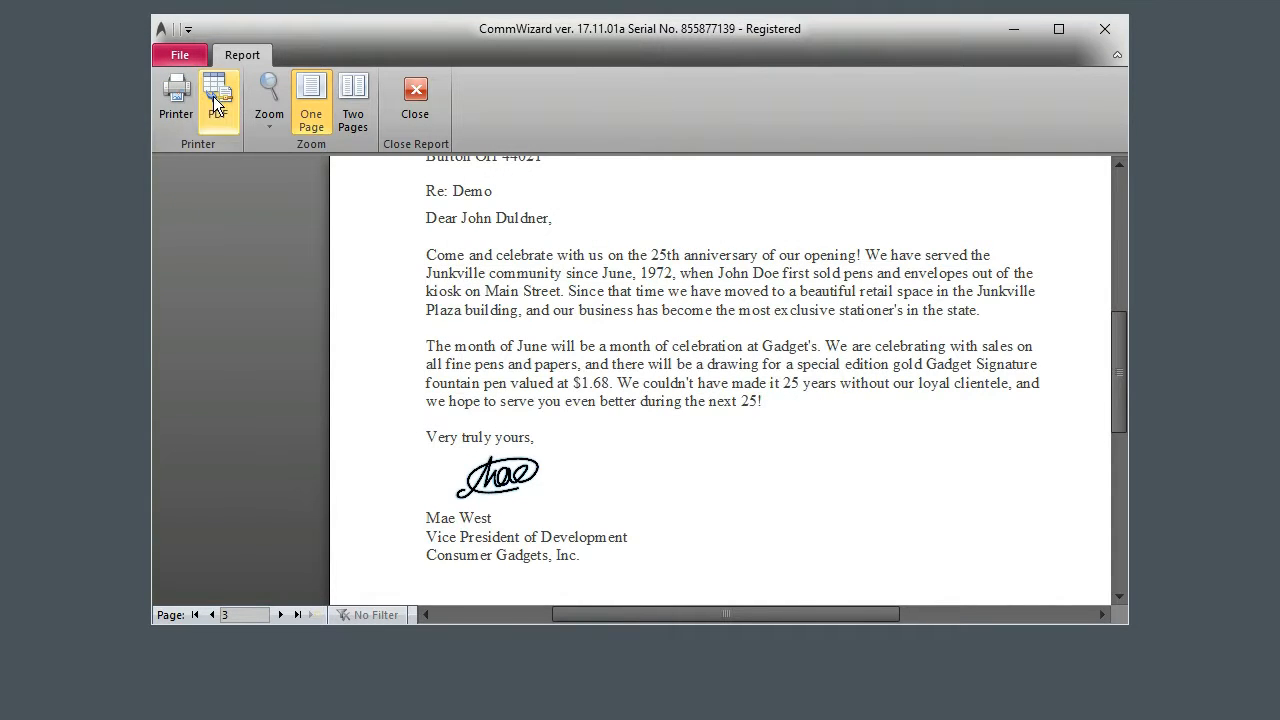
left_click(216, 96)
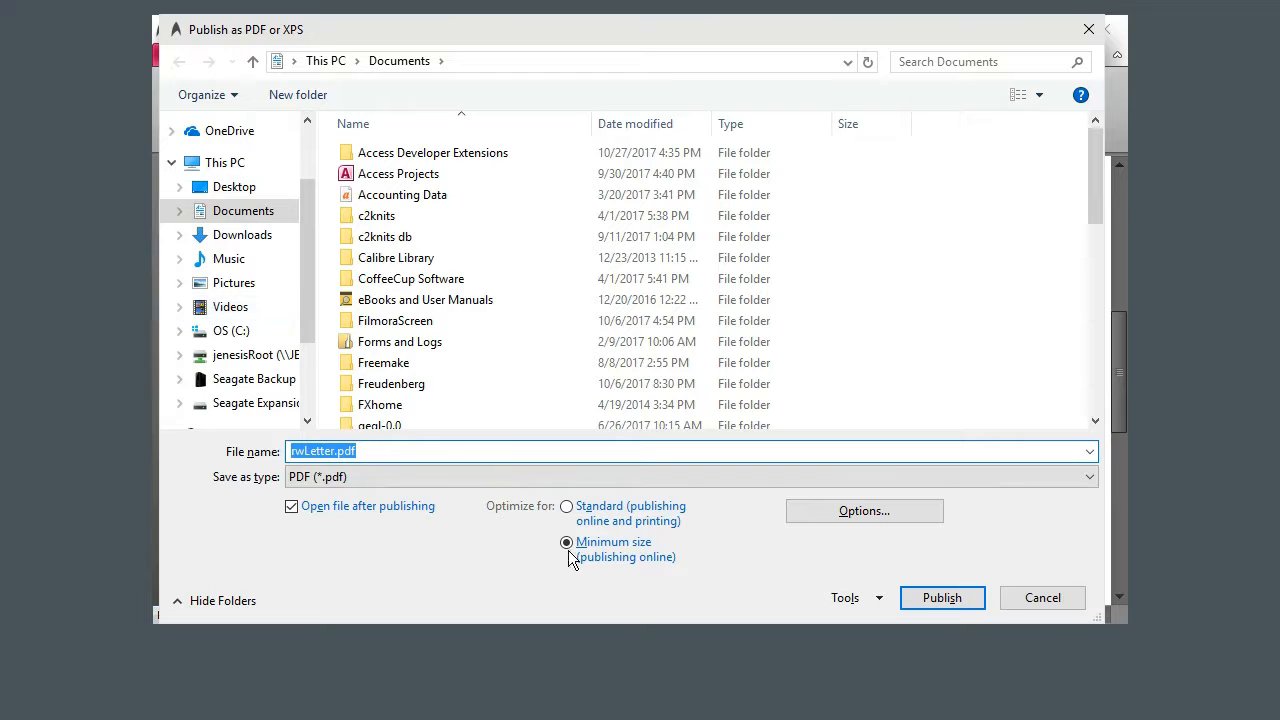
left_click(1040, 600)
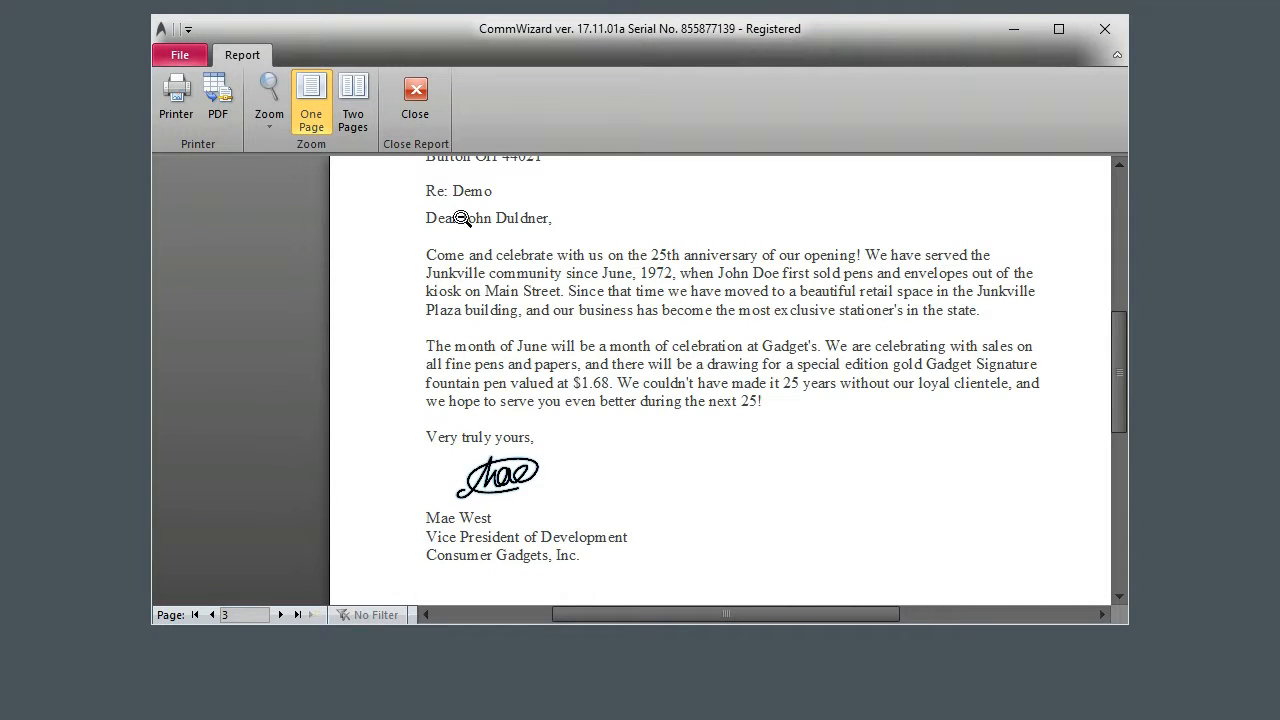
left_click(415, 95)
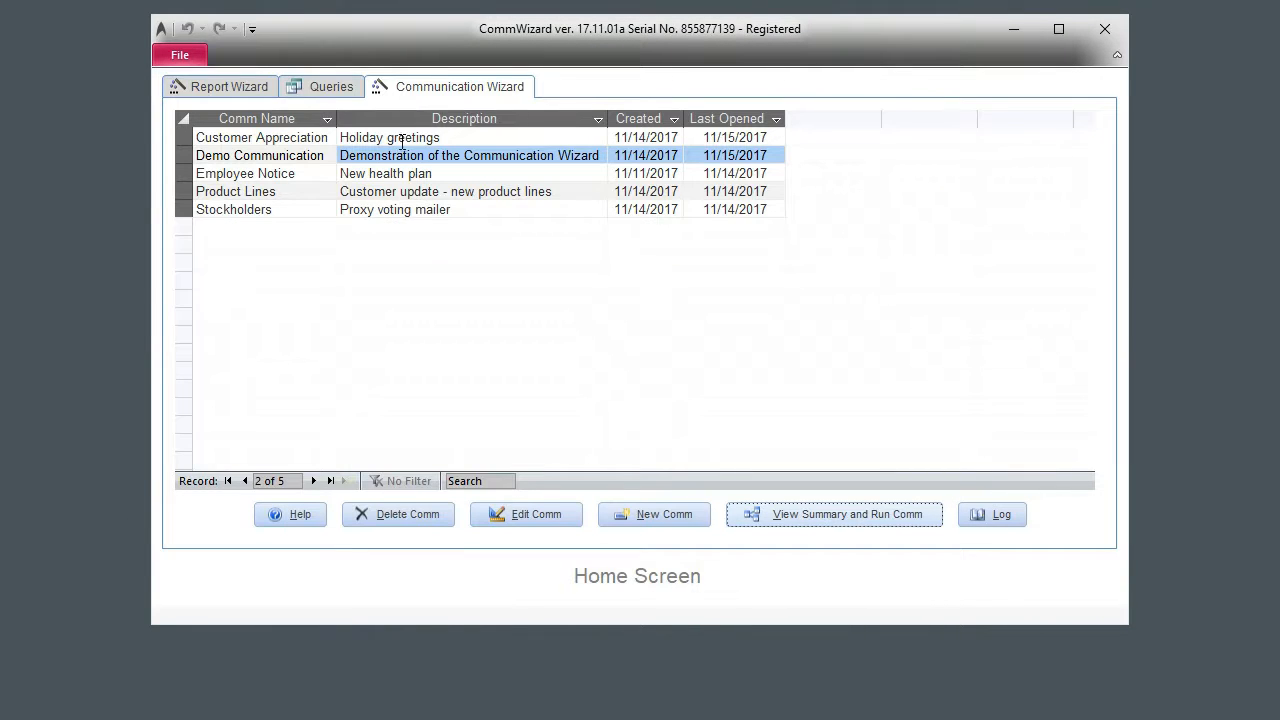
- Edit the Demo Communication to change its type to Email, and save the communication
left_click(537, 514)
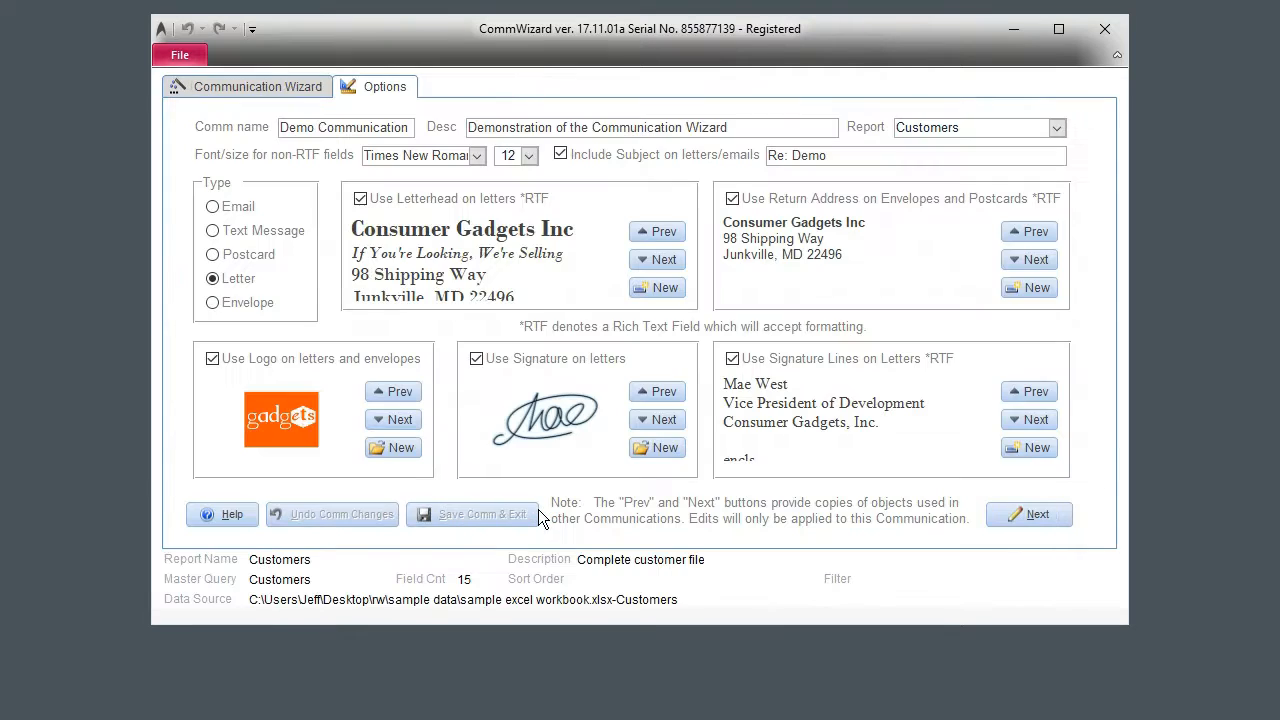
left_click(212, 206)
left_click(513, 511)
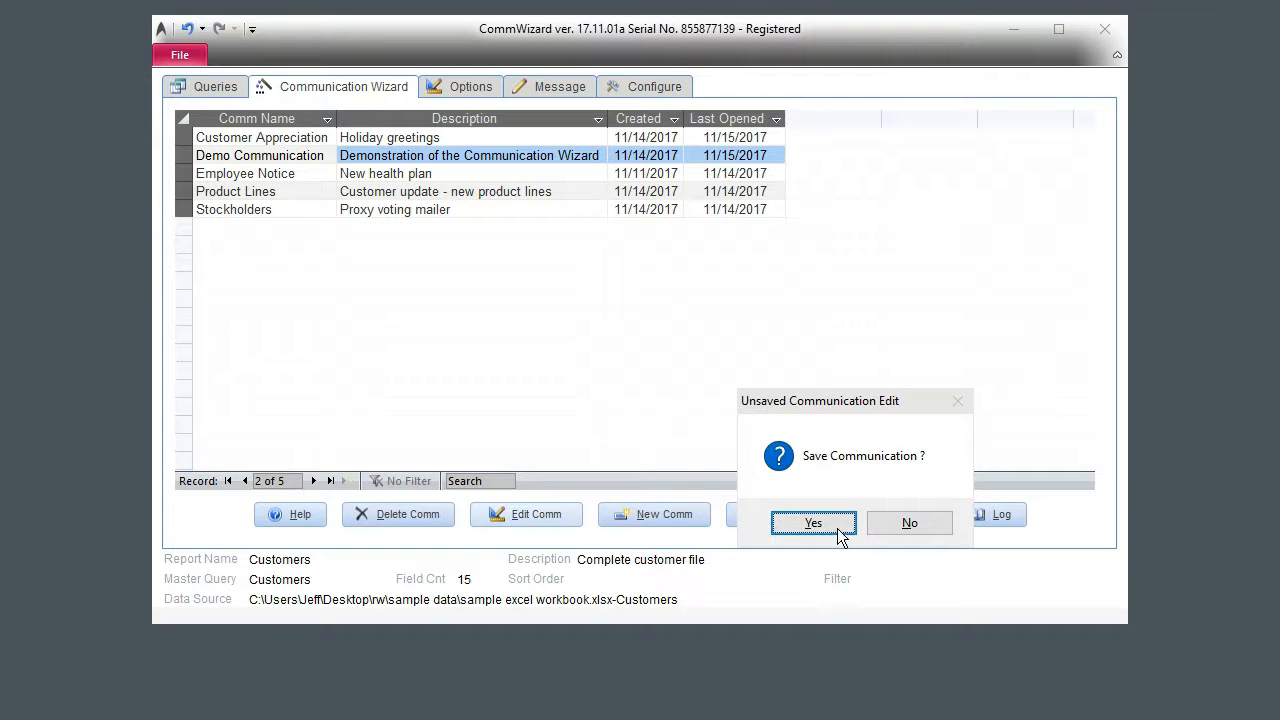
left_click(830, 522)
- View the Demo Communication's summary, read the help topic for its email address field, and cancel out of the summary
left_click(804, 513)
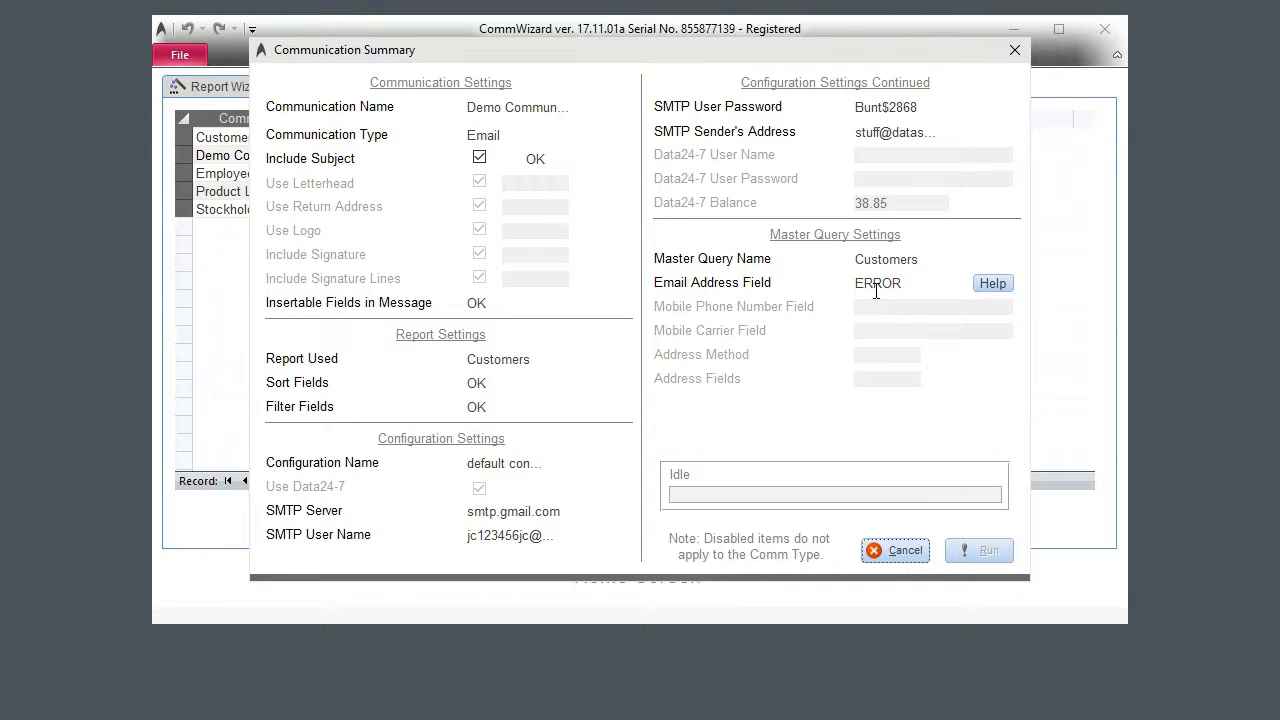
left_click(988, 285)
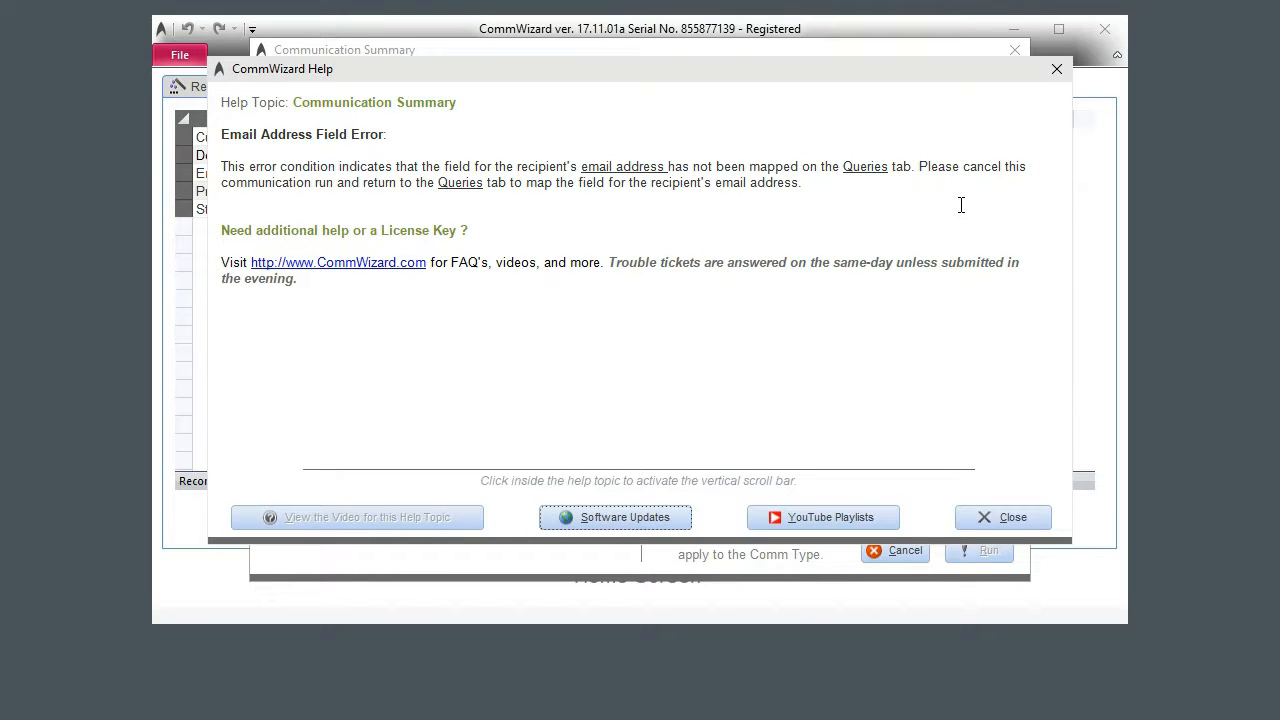
left_click(991, 519)
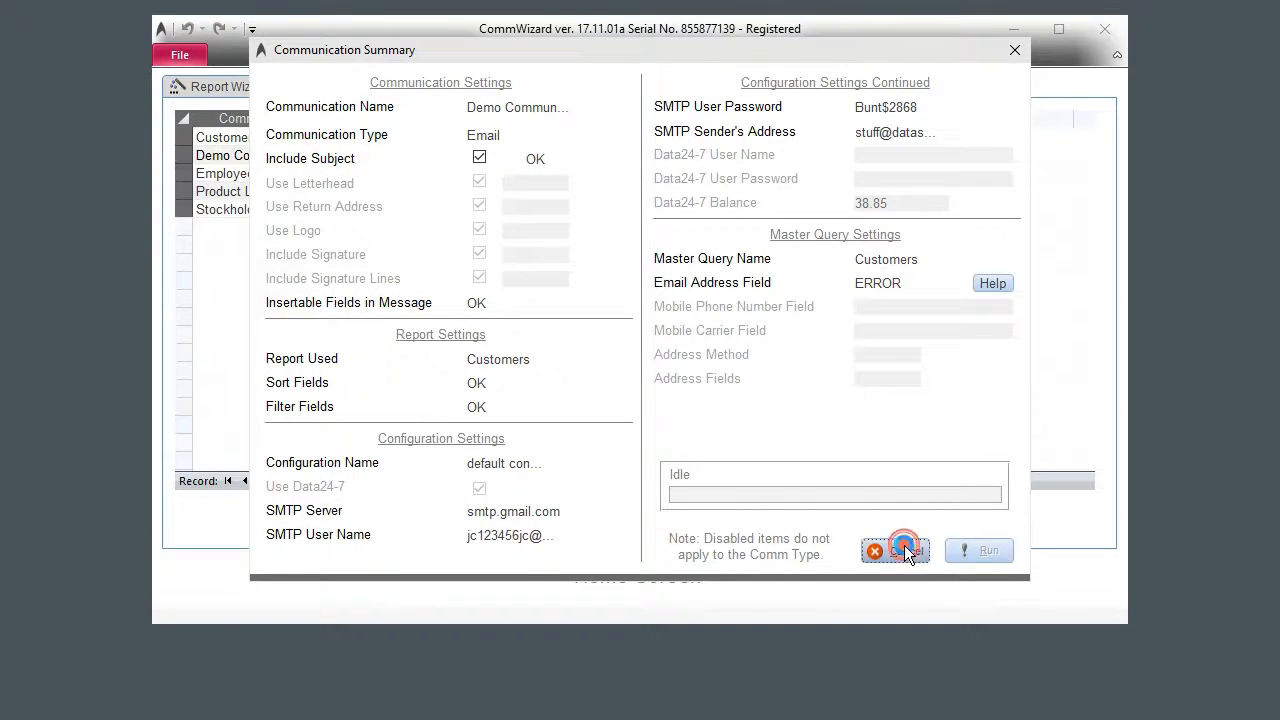
left_click(897, 550)
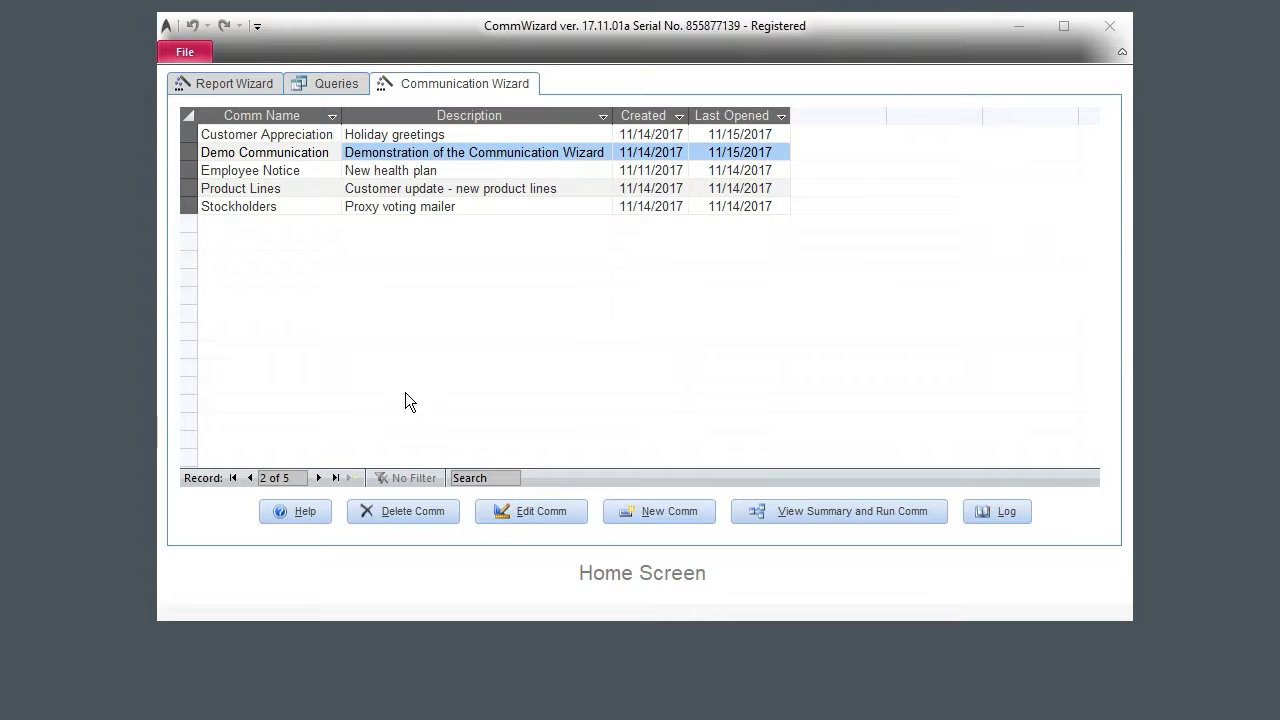
- Map the email address of the Customers master query to the Email field
left_click(330, 87)
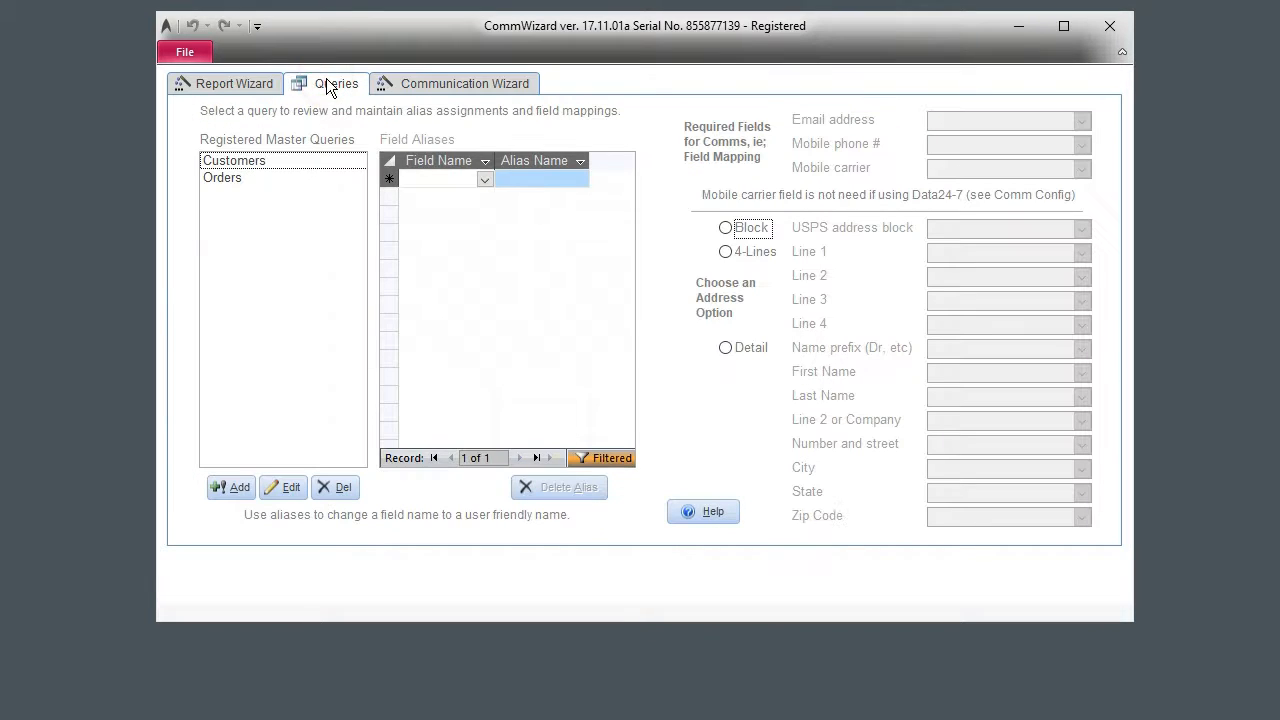
left_click(275, 160)
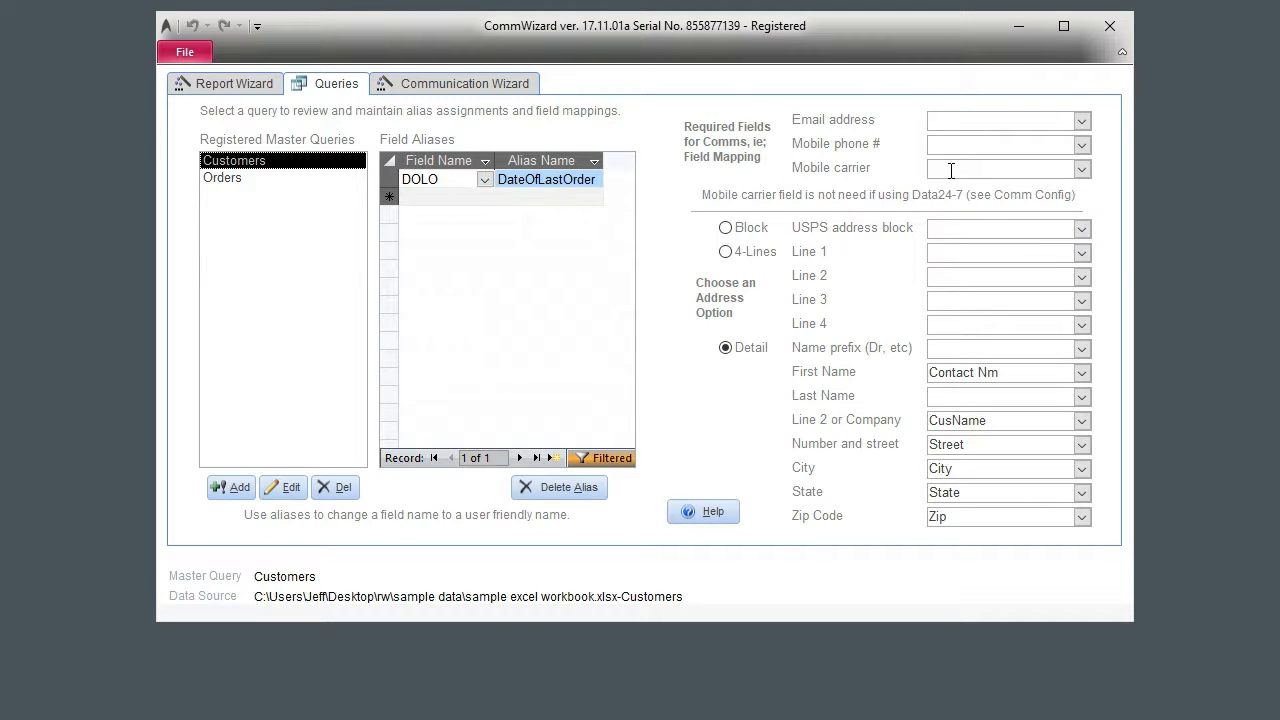
left_click(1081, 121)
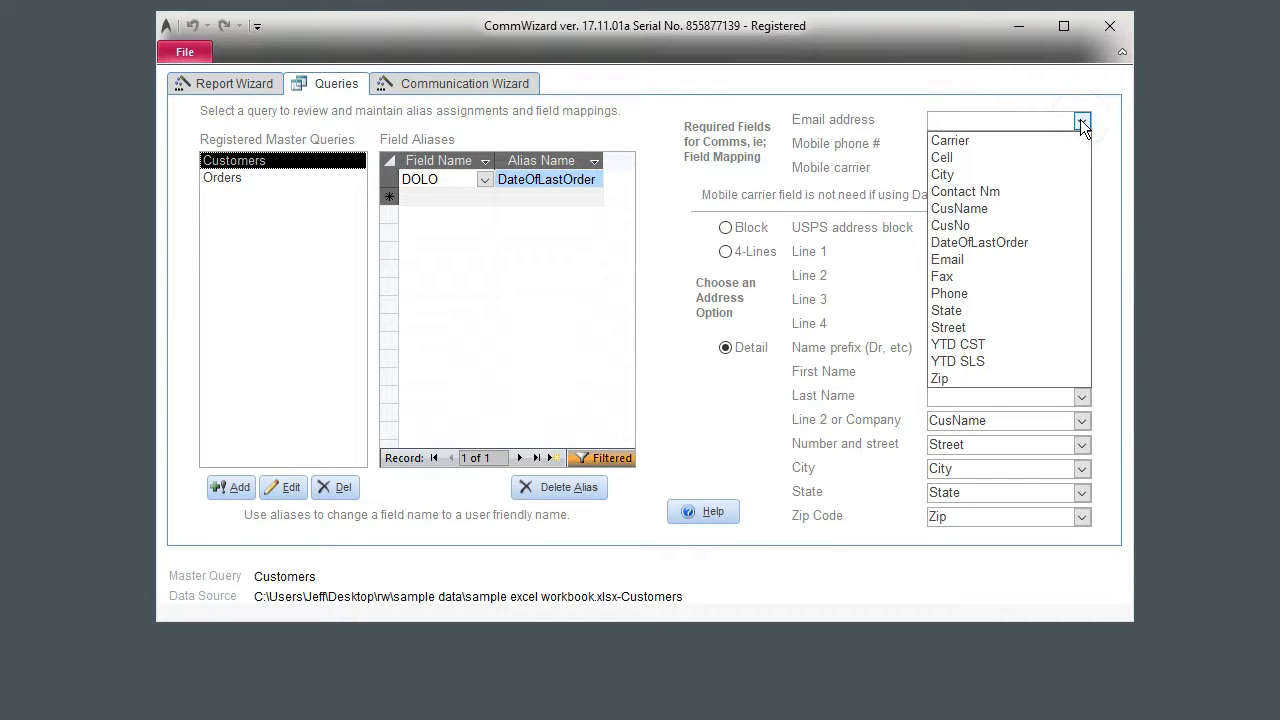
left_click(980, 255)
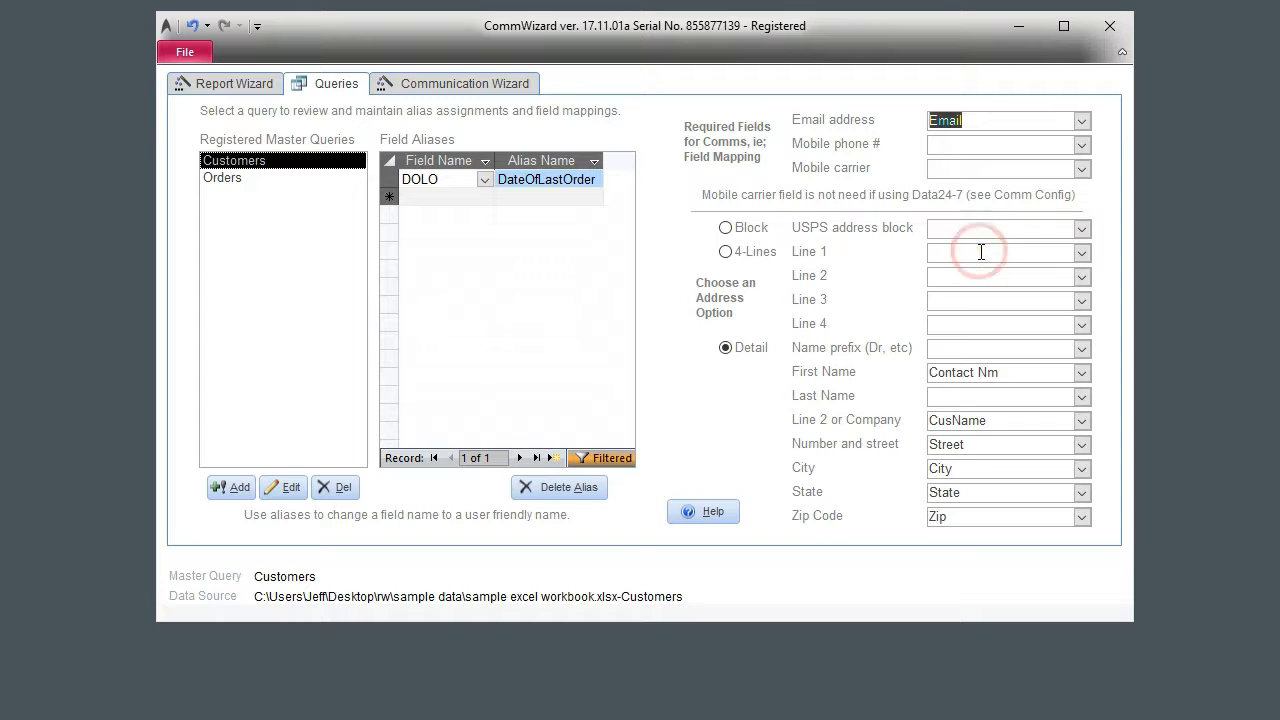
- Run the Demo Communication from its summary to send the customer emails, and close the communications log
left_click(435, 84)
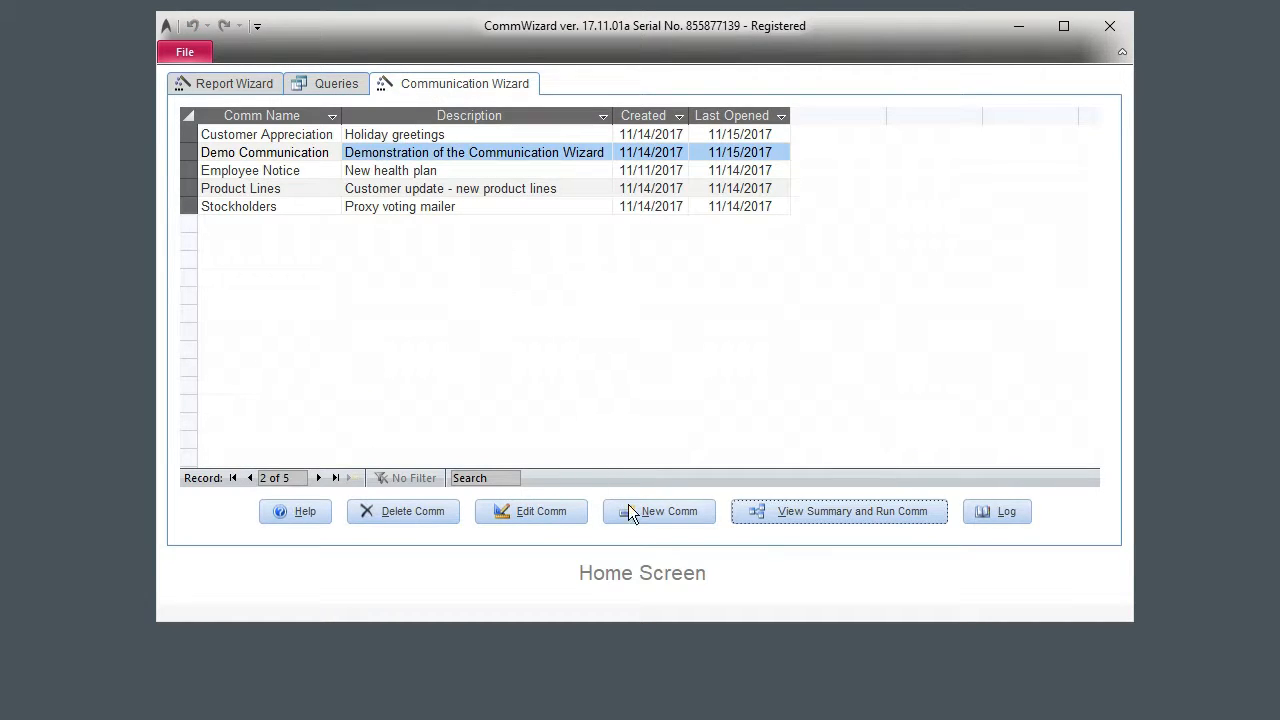
left_click(842, 514)
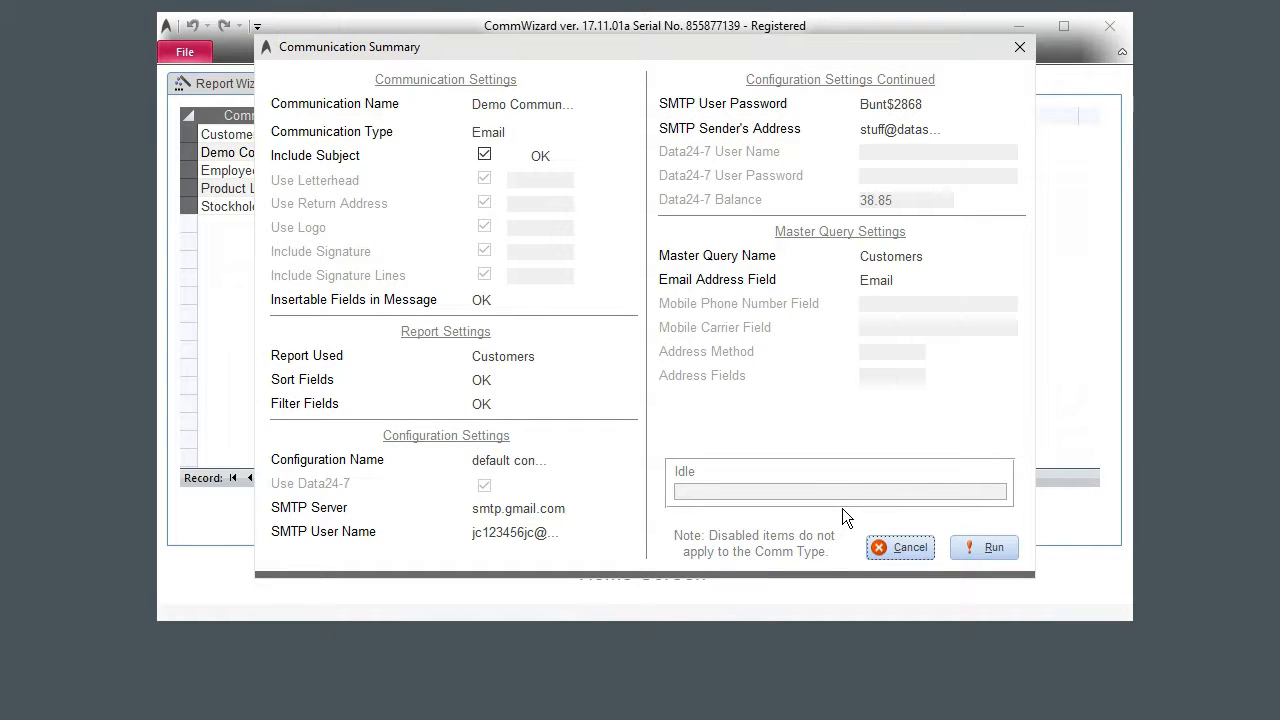
left_click(993, 550)
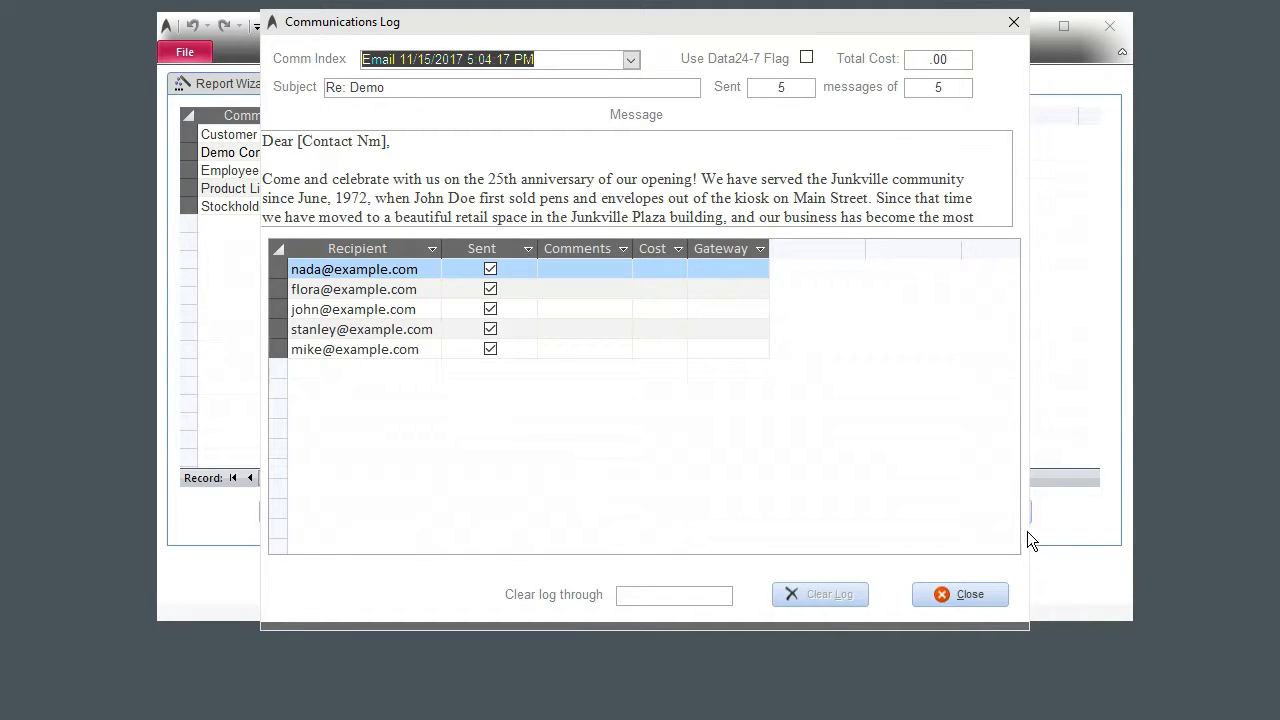
left_click(955, 594)
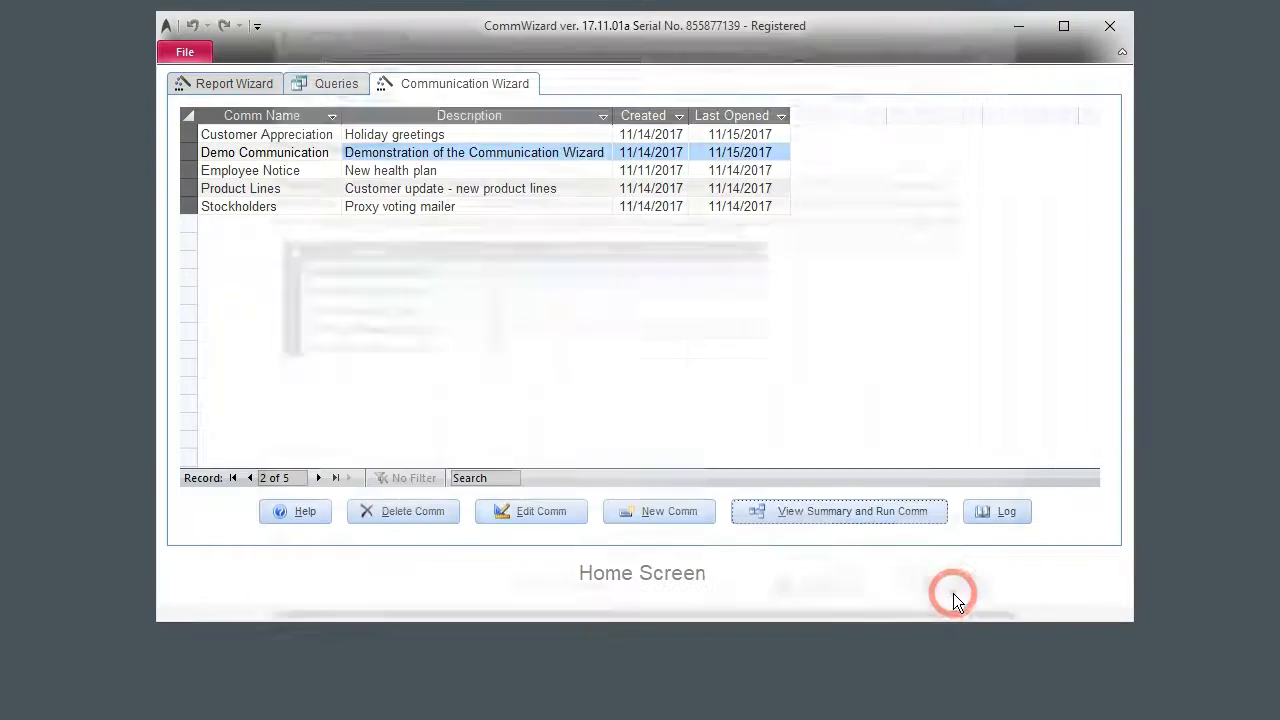